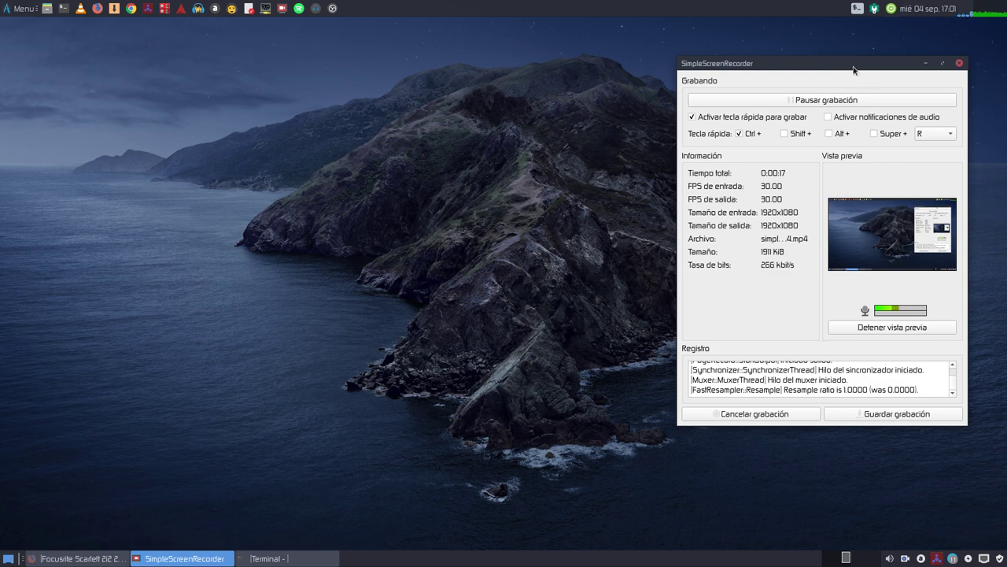
pyautogui.moveTo(855, 70); pyautogui.dragTo(376, 81)
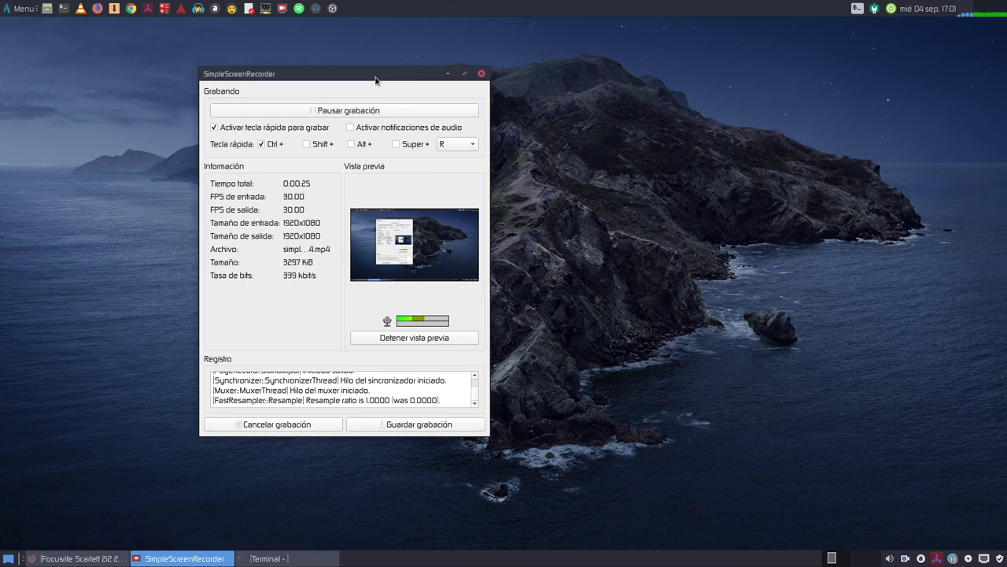
pyautogui.moveTo(375, 80); pyautogui.dragTo(842, 75)
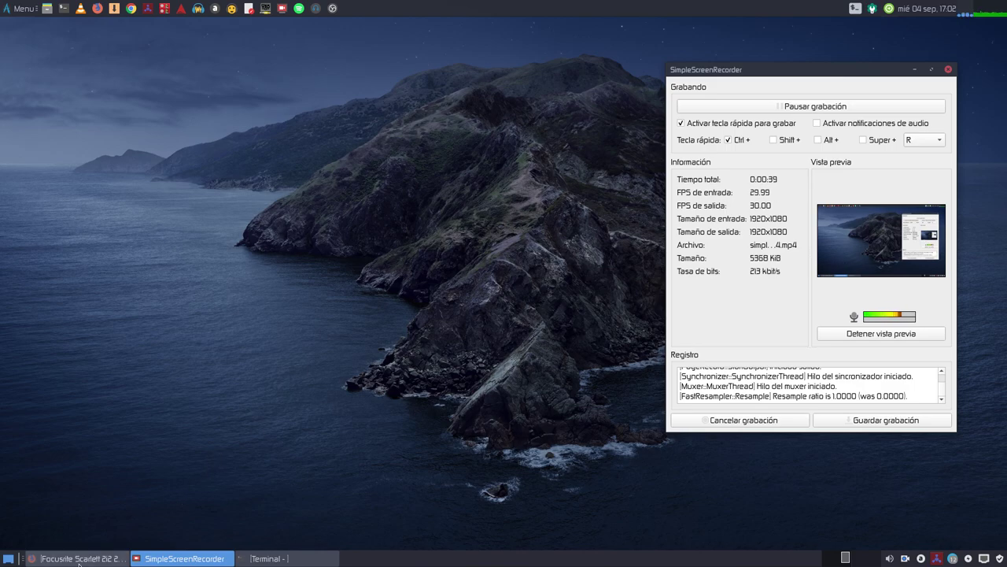
# Look at the Focusrite Scarlett 2i2 2nd Gen product page in Firefox and minimize the browser
pyautogui.click(103, 558)
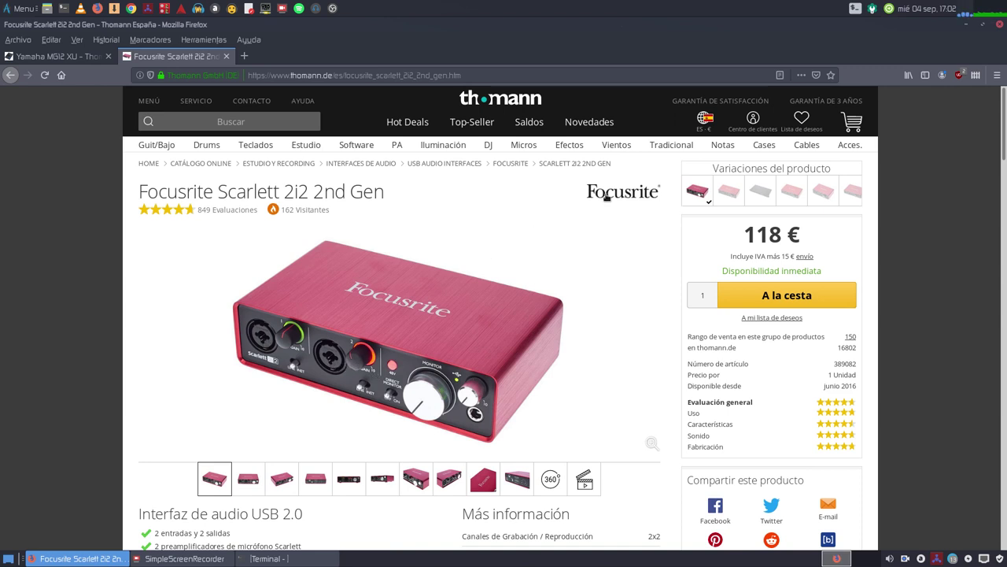
pyautogui.click(967, 26)
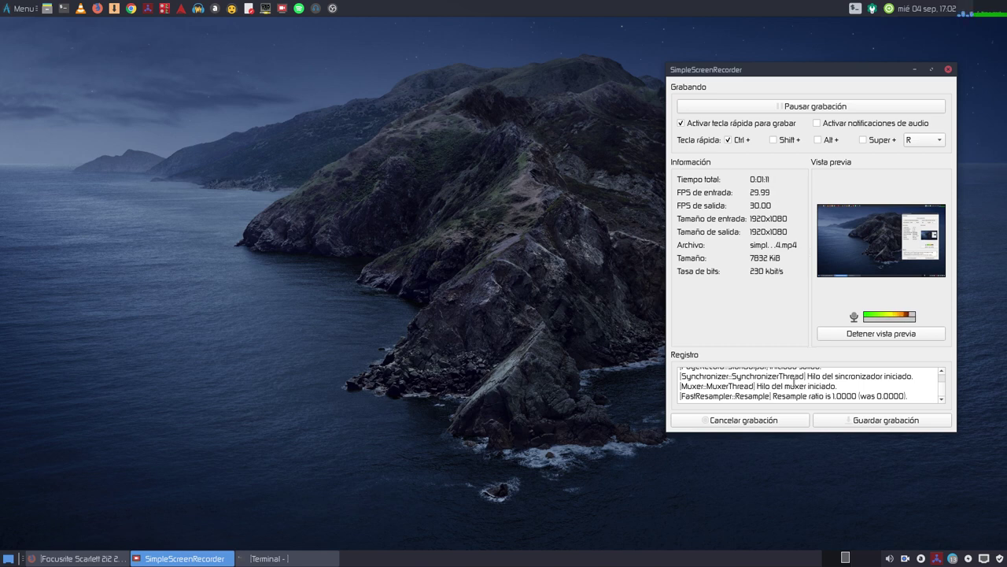
pyautogui.click(47, 558)
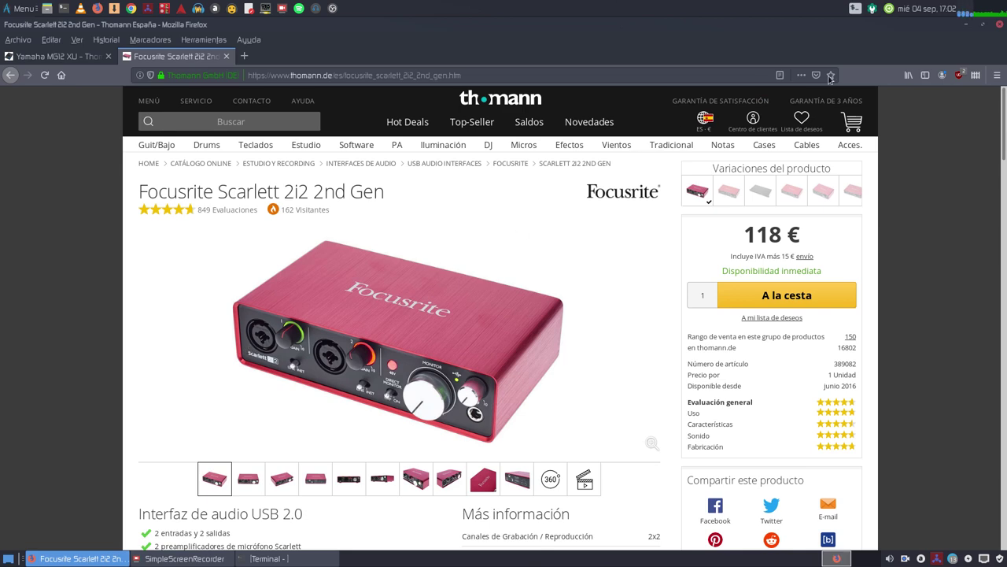
pyautogui.click(964, 26)
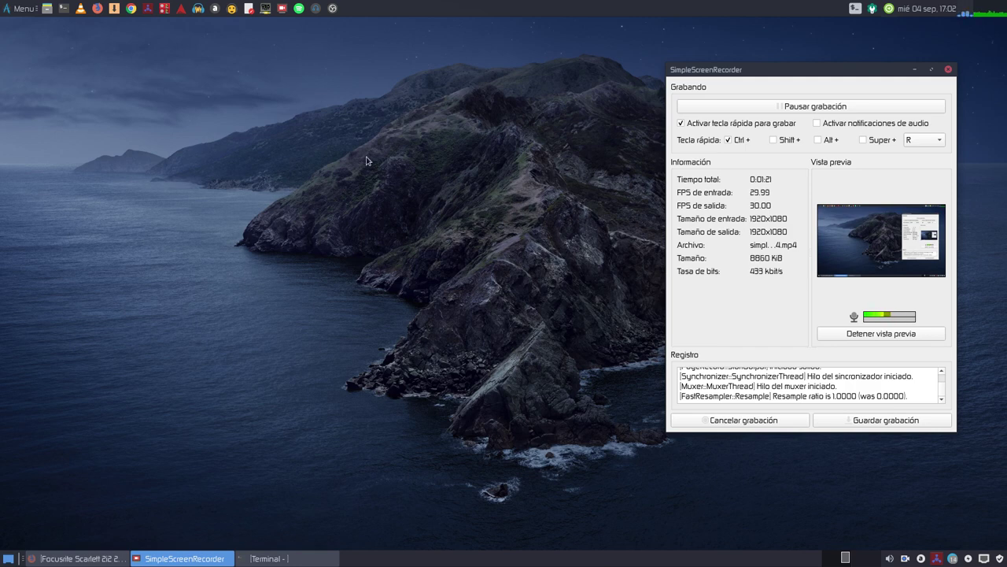
# Minimize the screen recorder and open salmorejogeek.com in a new Firefox tab
pyautogui.click(914, 70)
pyautogui.click(71, 559)
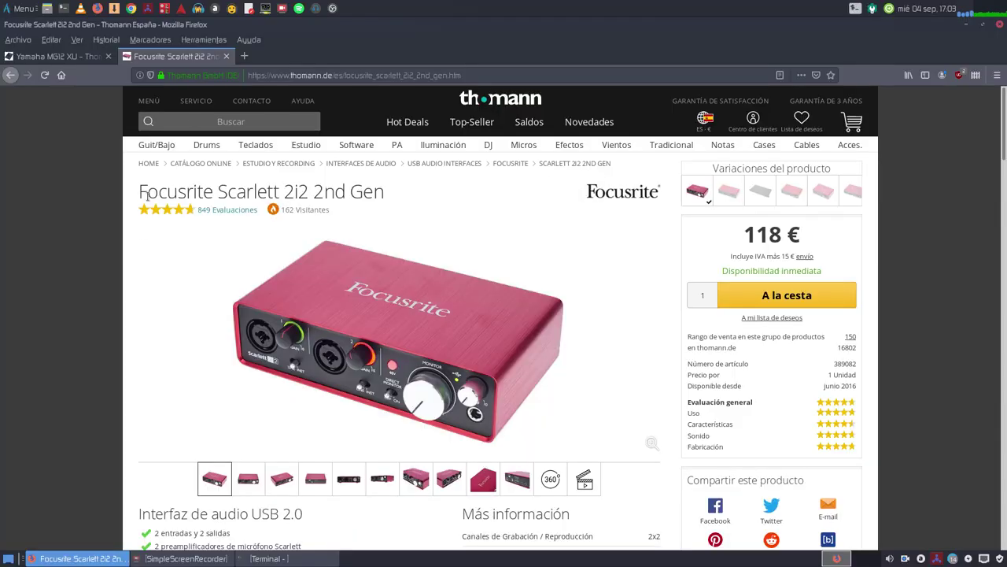
pyautogui.click(243, 55)
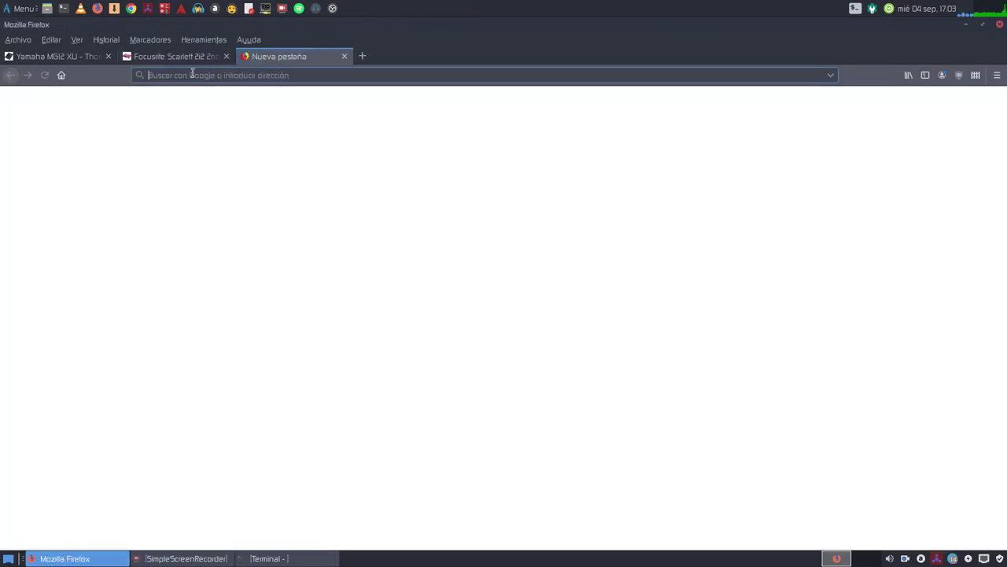
pyautogui.write('salmorejogeek.com/')
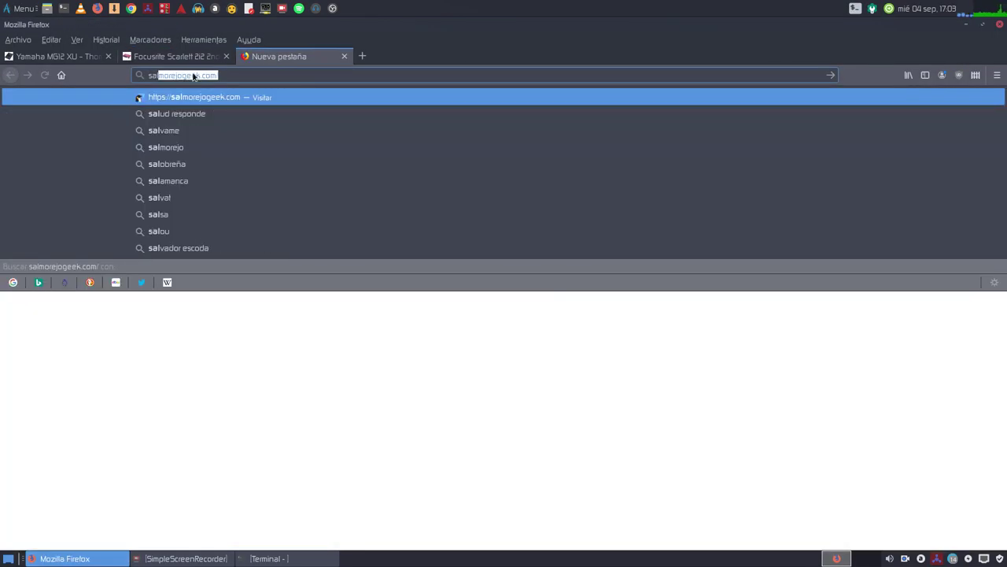
pyautogui.click(219, 100)
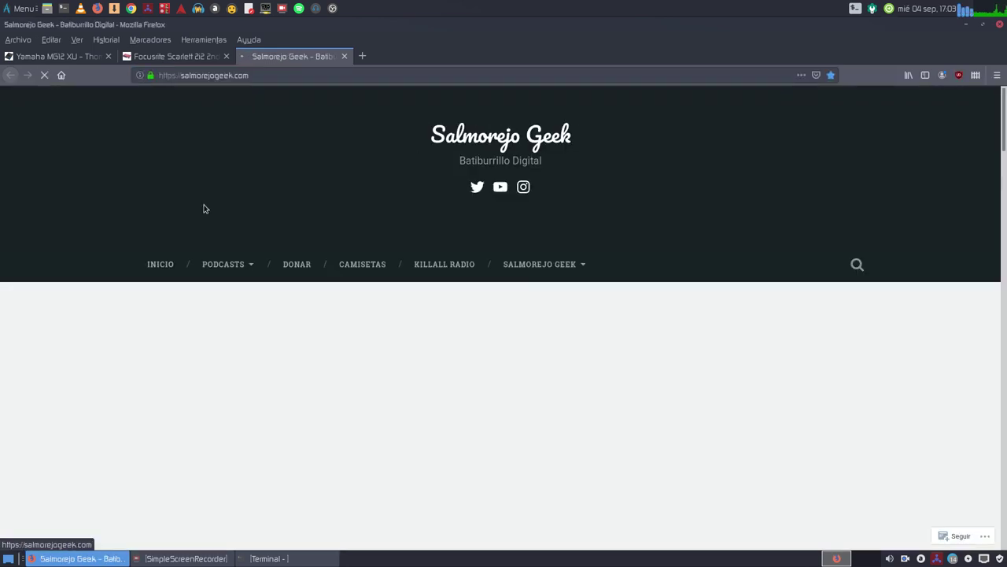
# Open the article on installing JACK and PulseAudio Bridge in Arch Linux and look through its installation, JACK and Cadence settings
pyautogui.scroll(-2, 254, 236)
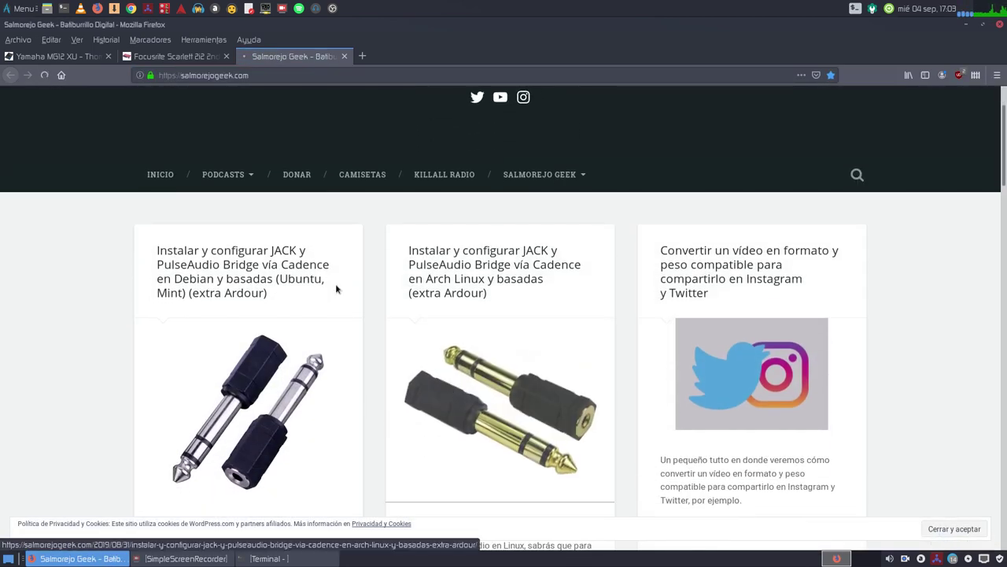
pyautogui.click(222, 271)
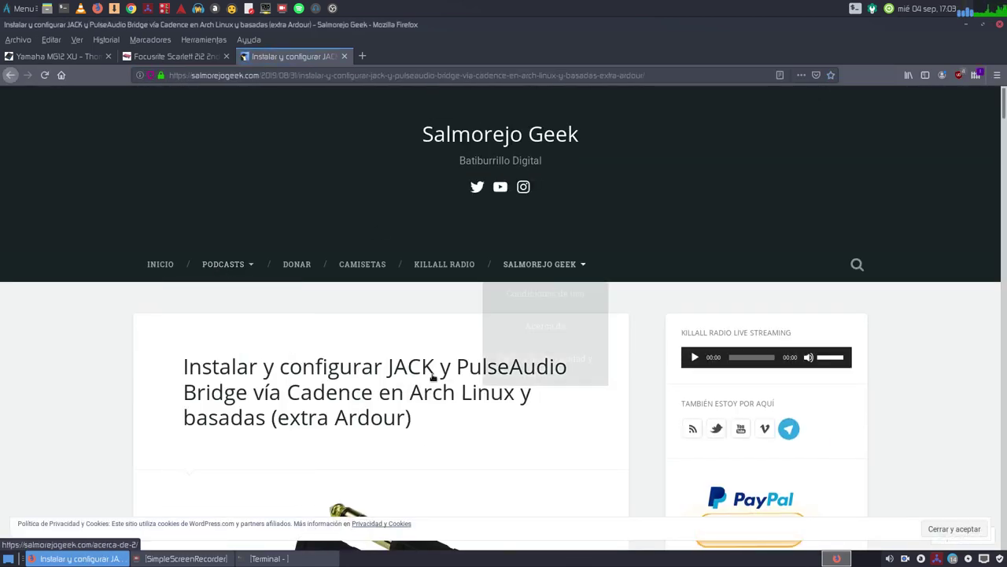
pyautogui.scroll(-1, 61, 323)
pyautogui.scroll(-10, 87, 311)
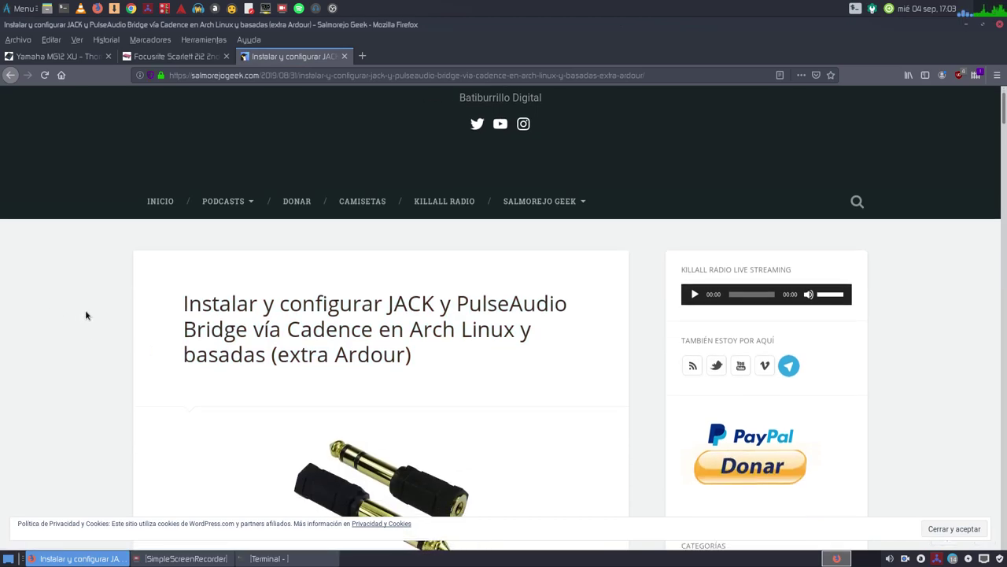
pyautogui.scroll(-10, 128, 295)
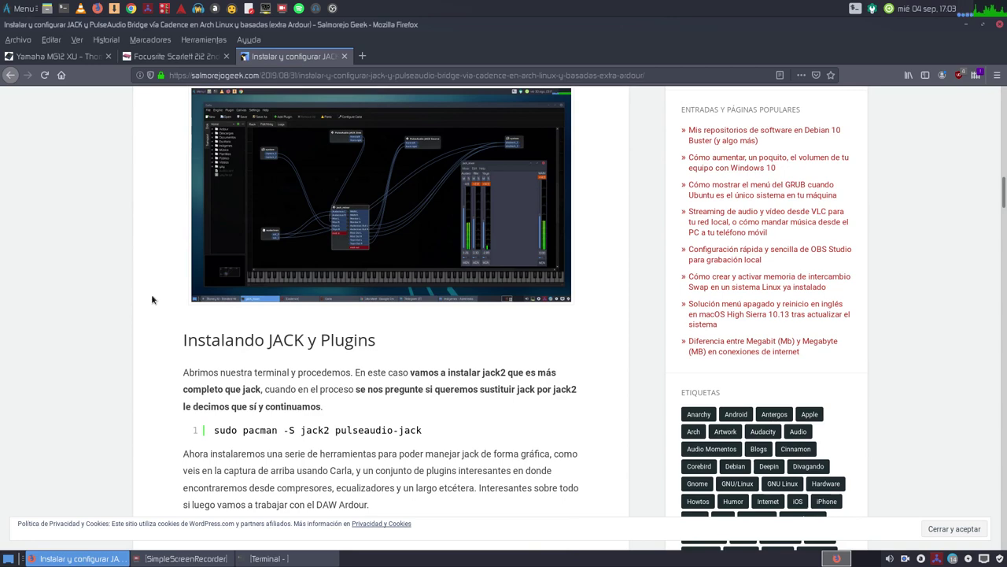
pyautogui.scroll(-15, 152, 299)
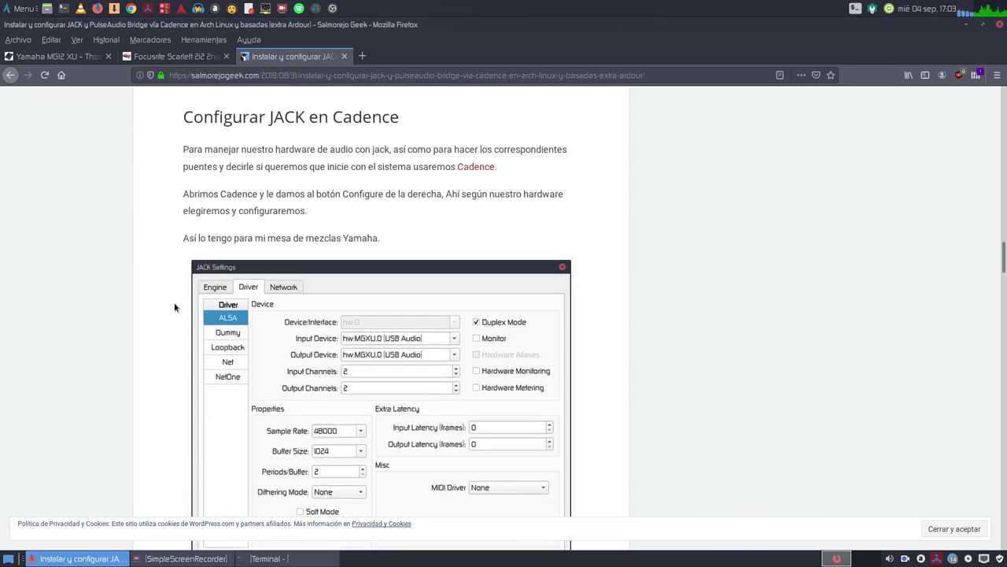
pyautogui.scroll(-3, 175, 307)
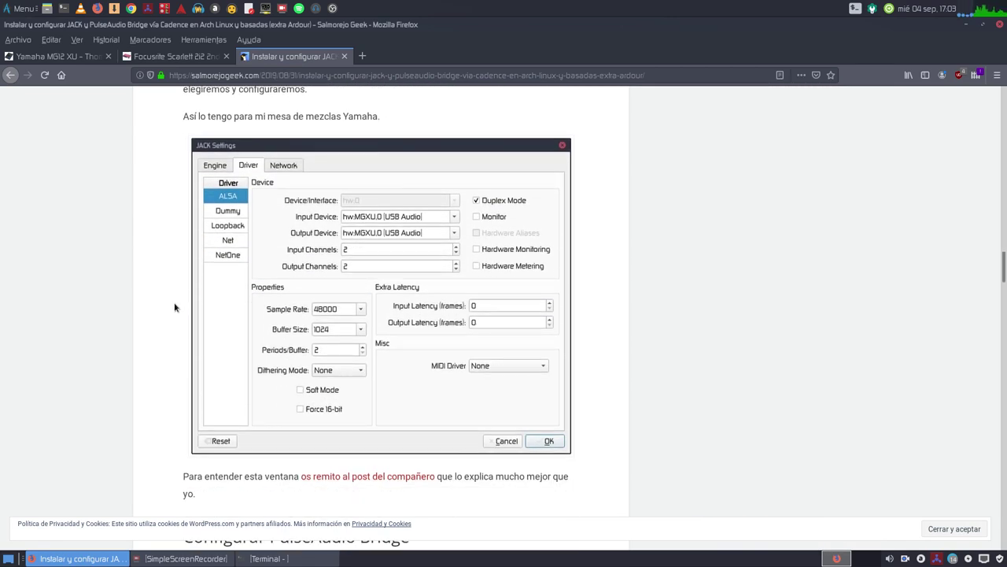
pyautogui.scroll(-14, 252, 311)
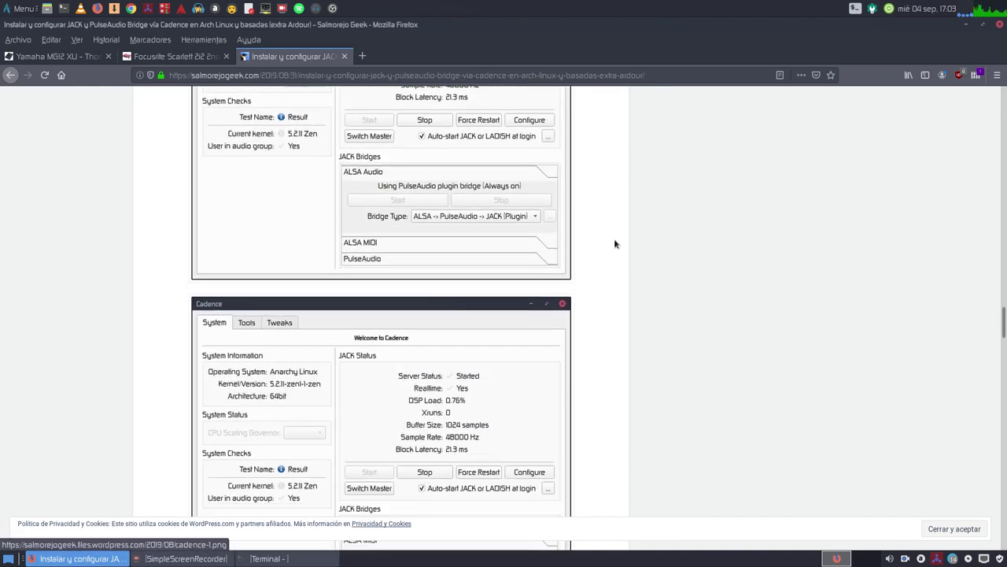
pyautogui.scroll(-6, 614, 244)
# Switch from the browser to Audacity and check the available recording channel options, leaving them unchanged
pyautogui.click(966, 25)
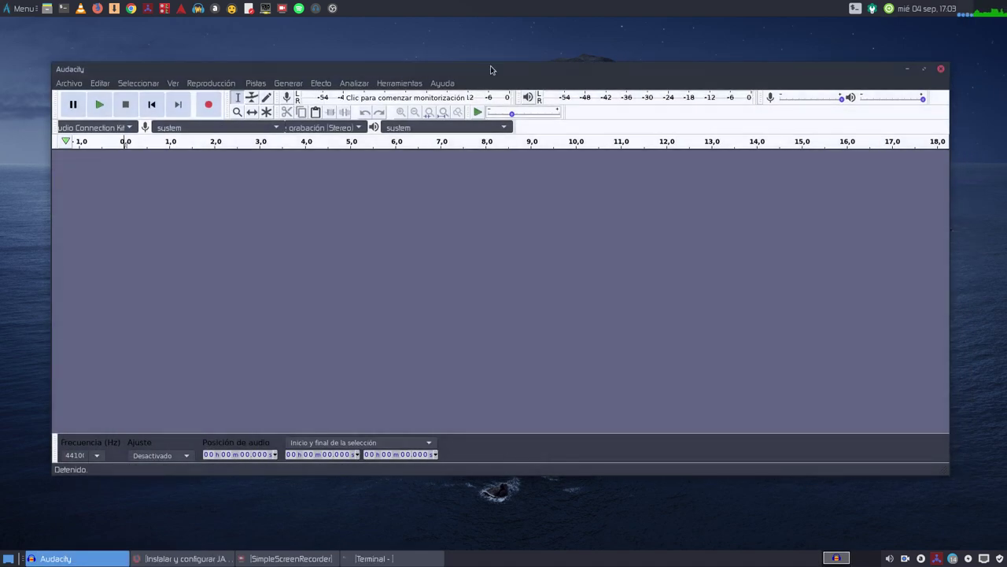
pyautogui.click(330, 130)
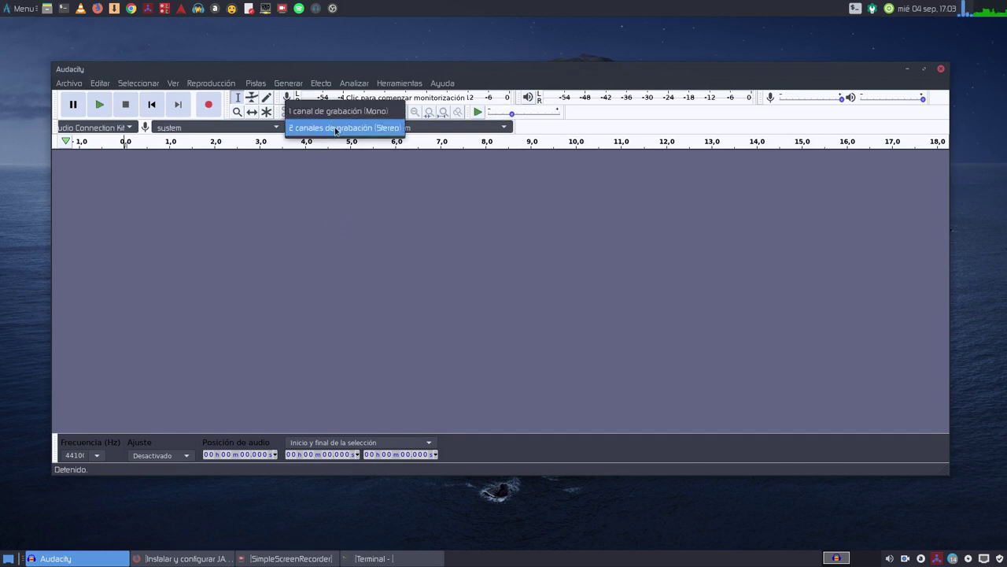
pyautogui.click(348, 183)
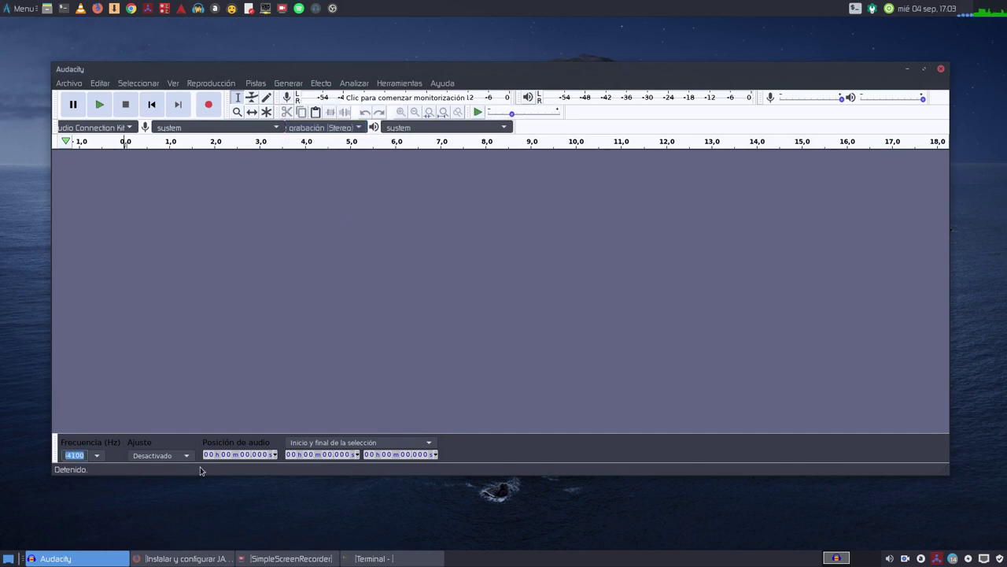
# Review the Focusrite Scarlett 2i2 product page in Firefox and return to Audacity
pyautogui.click(167, 558)
pyautogui.click(180, 58)
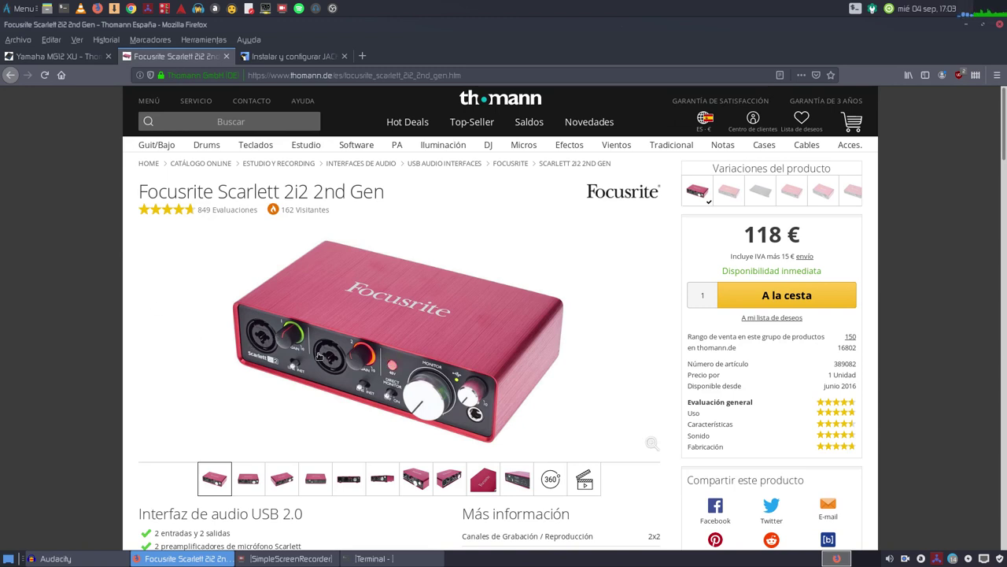
pyautogui.click(968, 27)
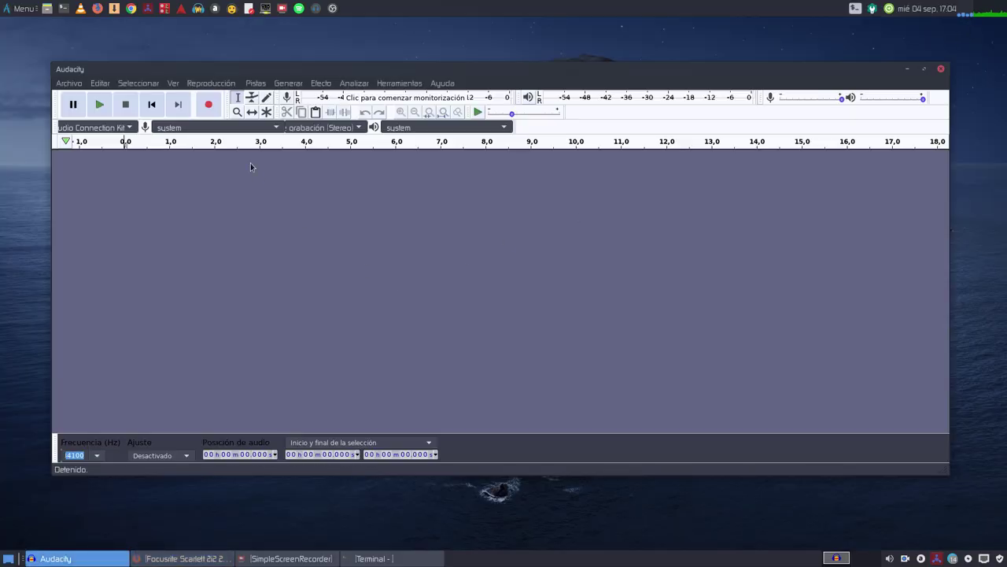
# Record a voice test of about 7.5 seconds in stereo and play it back
pyautogui.click(209, 105)
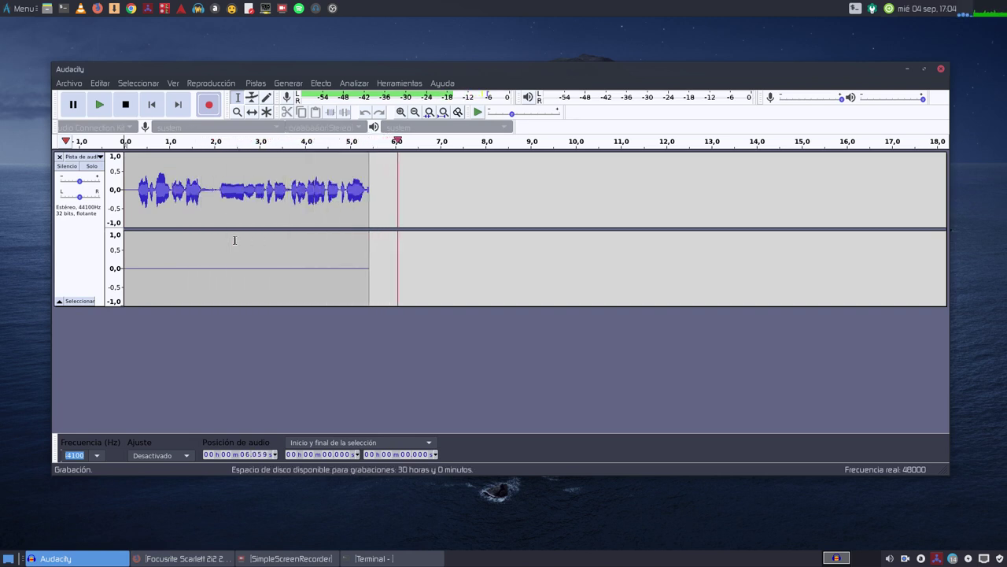
pyautogui.press('space')
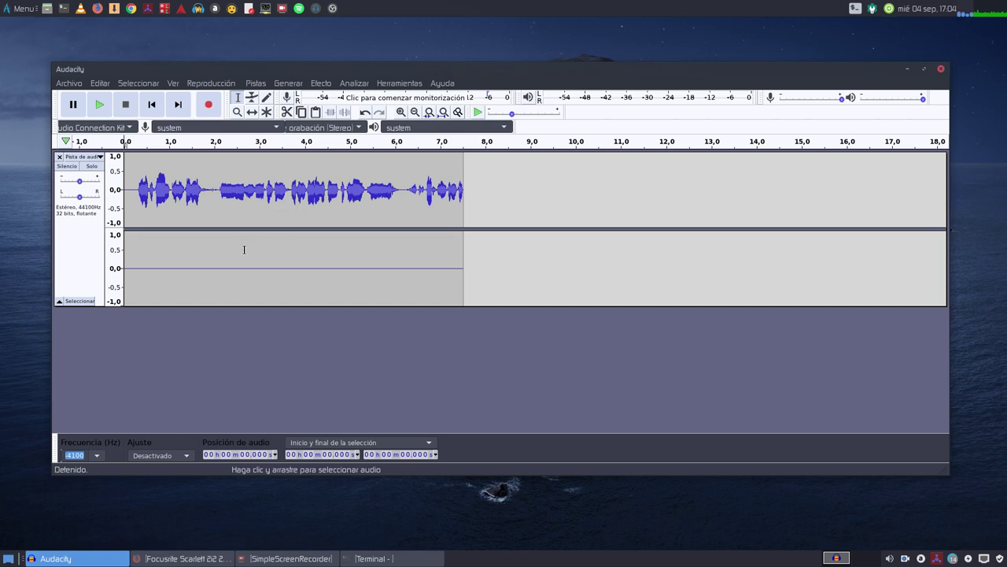
pyautogui.click(99, 104)
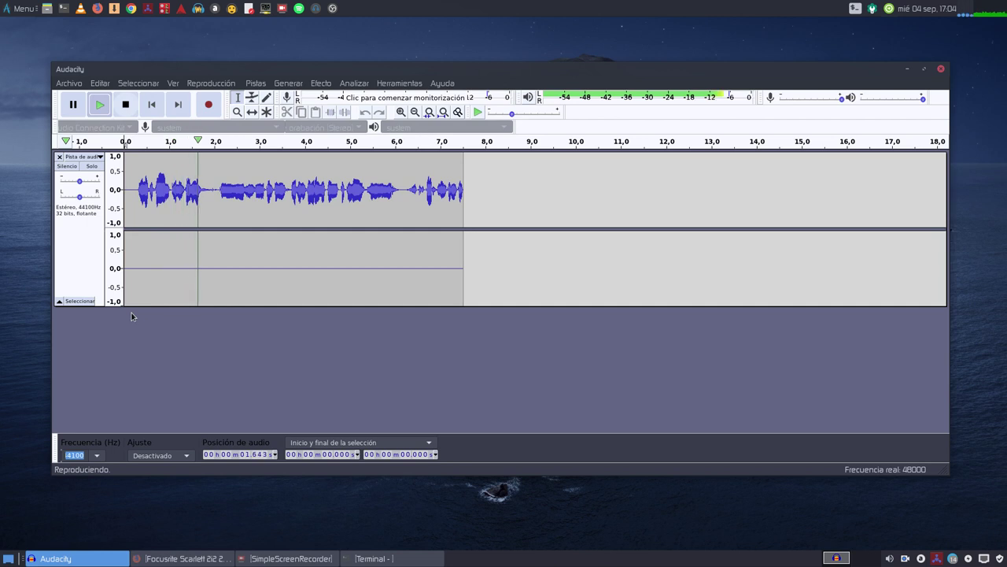
pyautogui.click(125, 104)
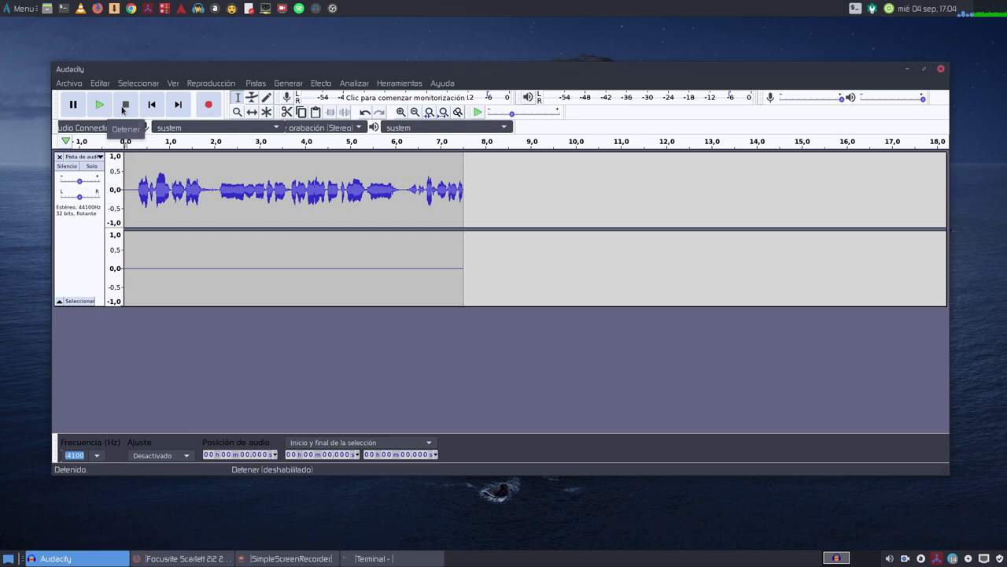
# Delete the stereo test track and set the recording channels to 1 (Mono)
pyautogui.click(59, 157)
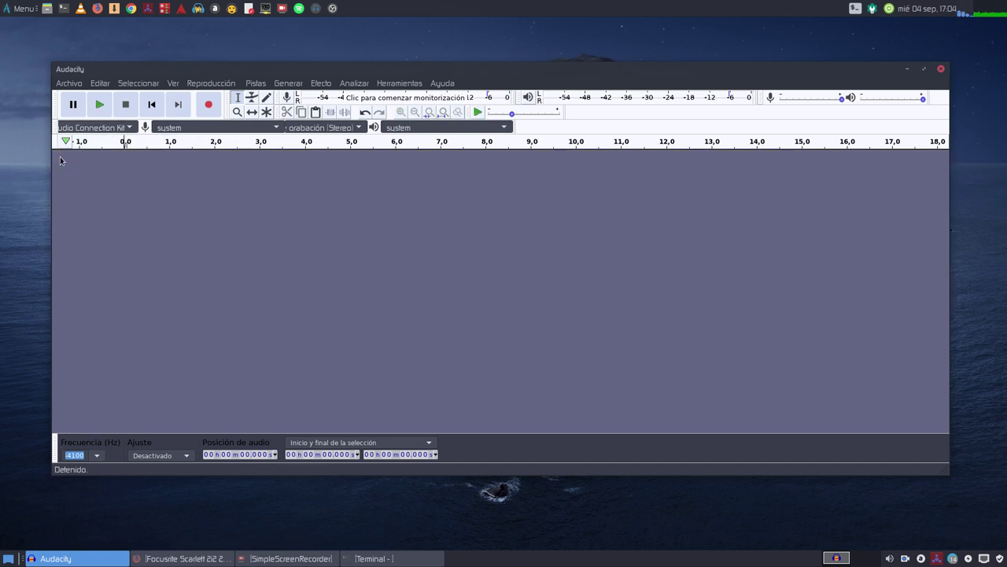
pyautogui.click(362, 128)
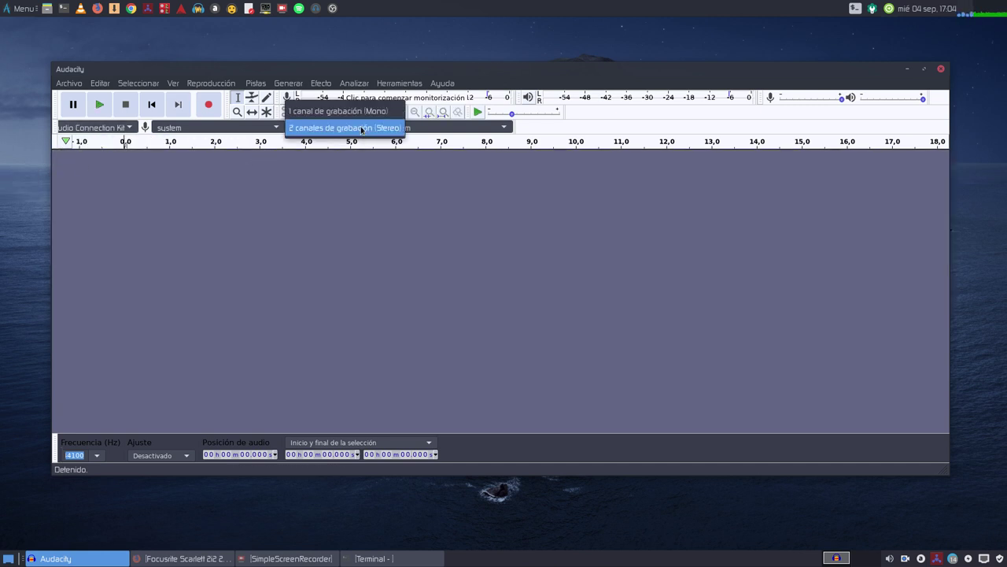
pyautogui.click(338, 111)
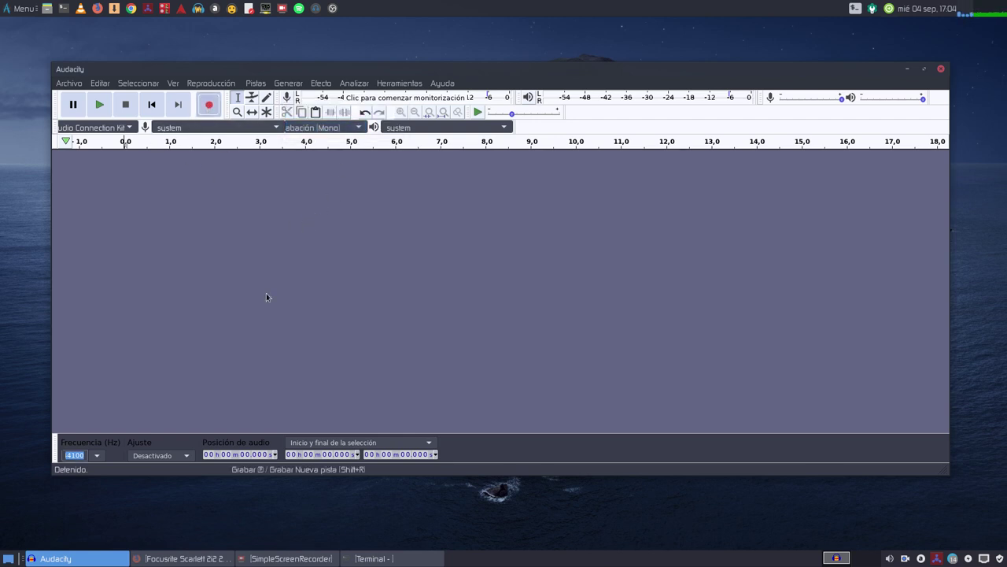
# Record a voice test of about 6.8 seconds in mono and play it back
pyautogui.press('r')
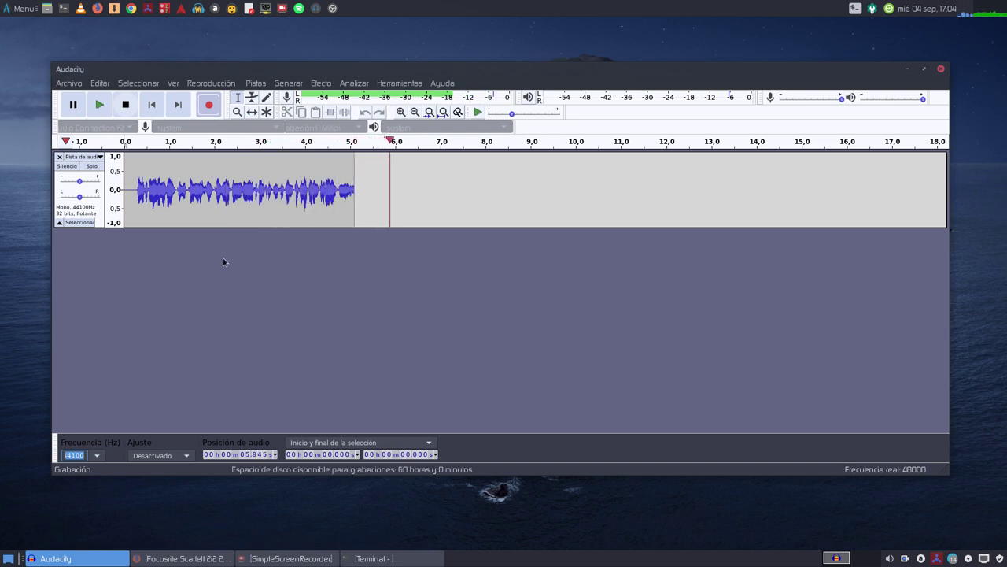
pyautogui.press('space')
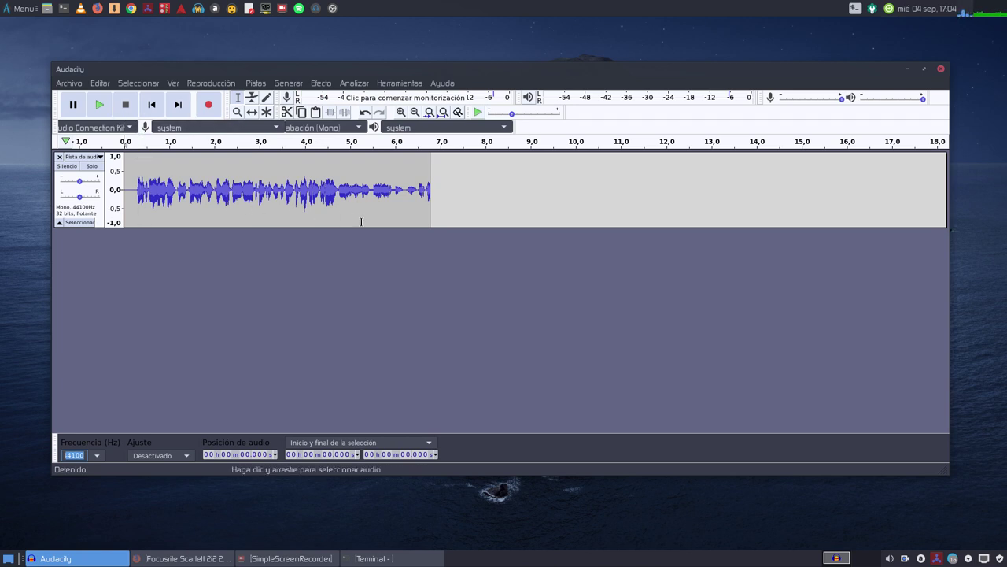
pyautogui.click(100, 103)
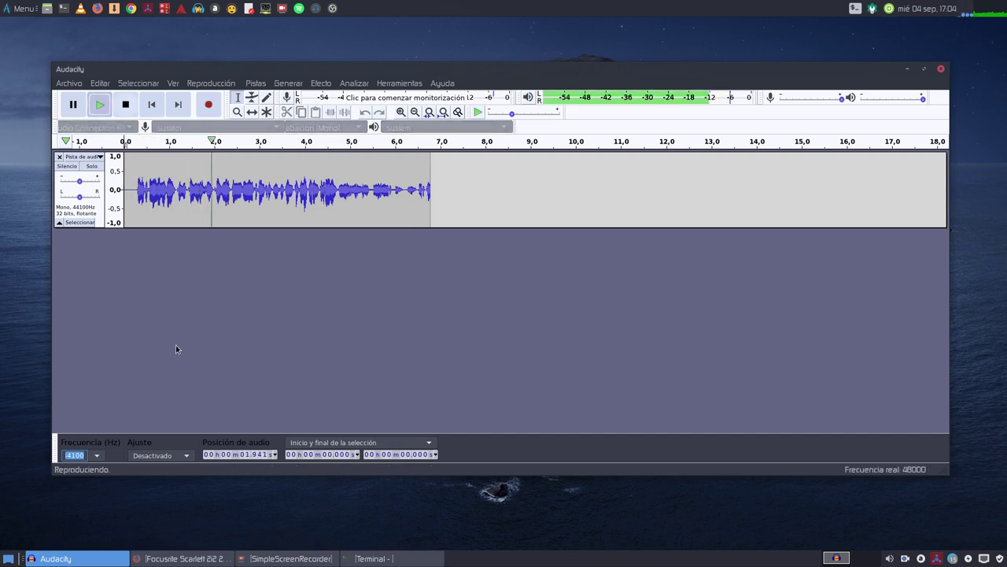
pyautogui.click(128, 110)
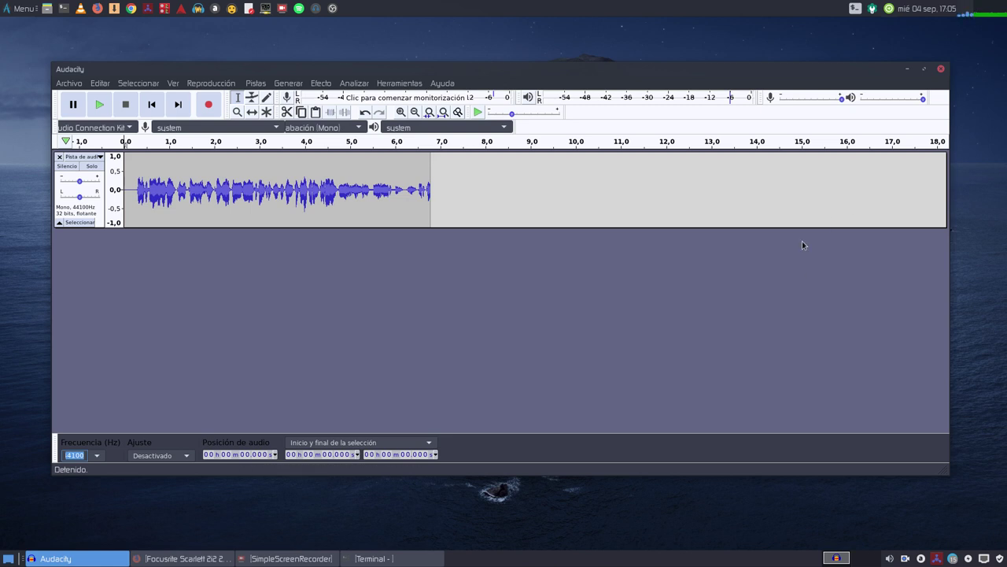
# Close Audacity without saving the project
pyautogui.click(940, 68)
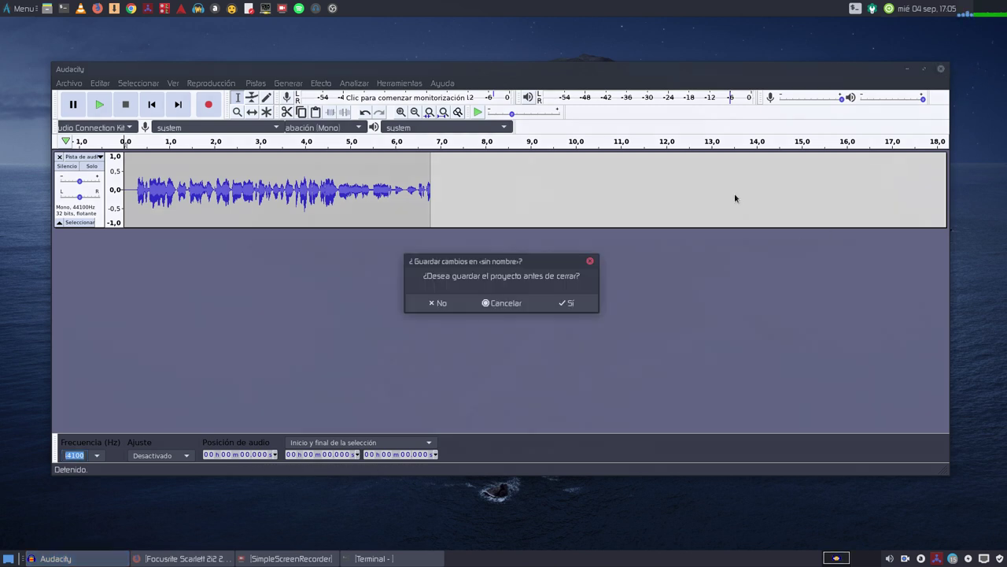
pyautogui.click(440, 305)
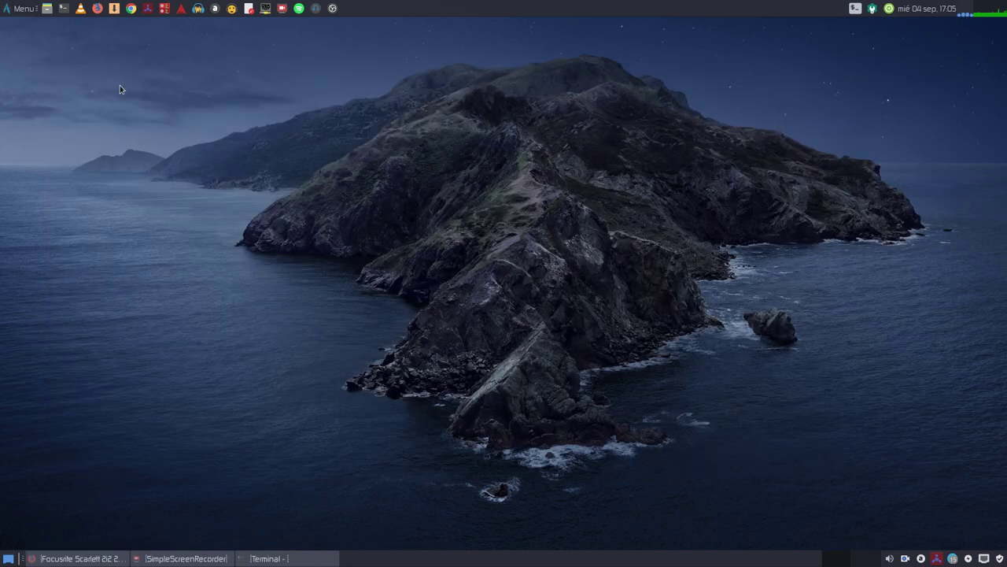
# Open OBS, examine the channel options in its audio settings without changing them, and close OBS
pyautogui.click(333, 9)
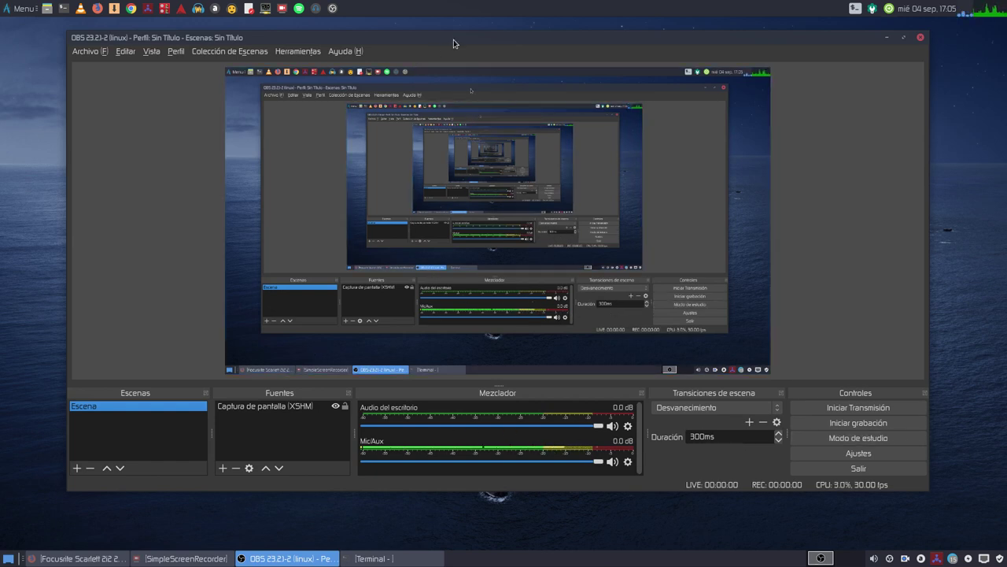
pyautogui.moveTo(453, 40); pyautogui.dragTo(472, 70)
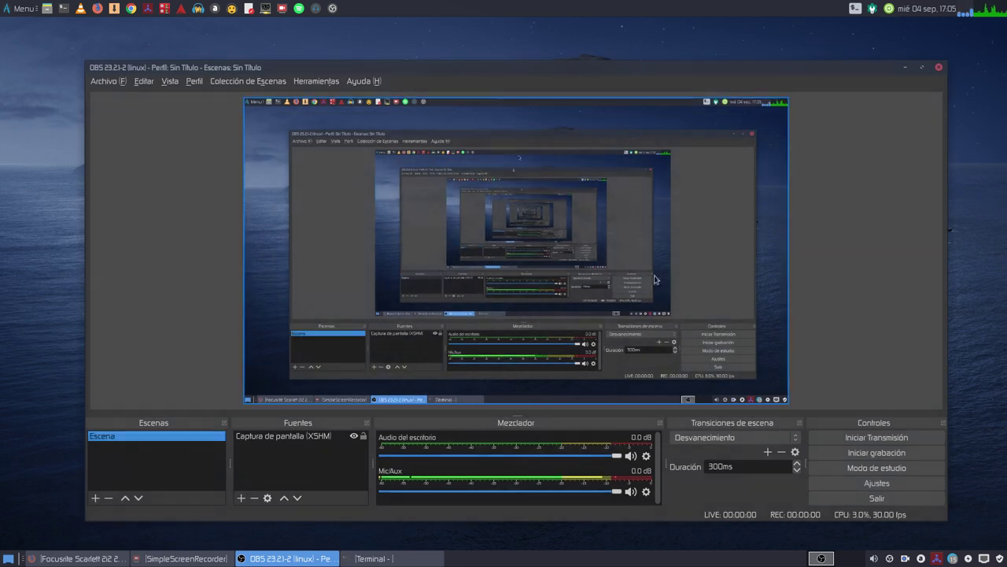
pyautogui.click(877, 481)
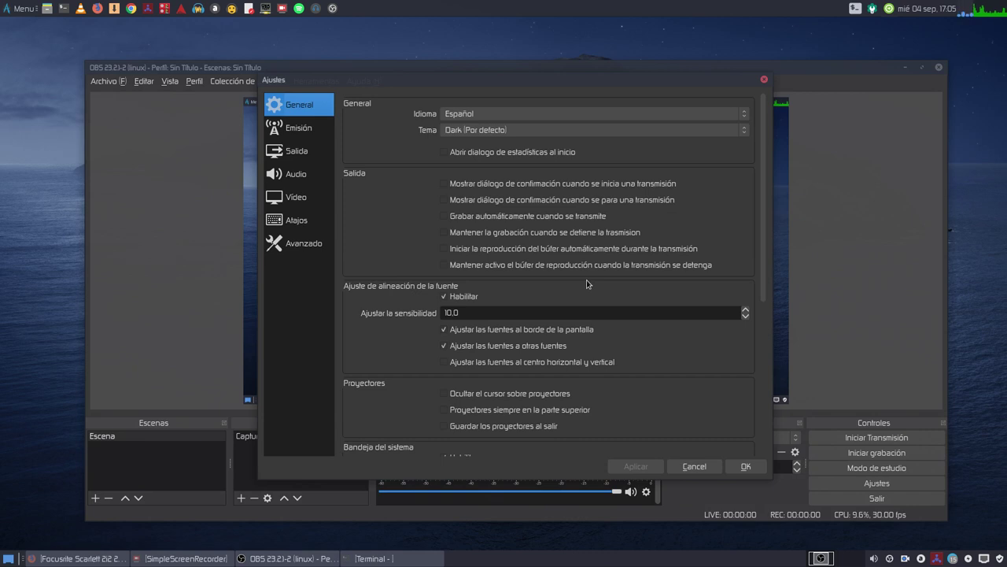
pyautogui.click(286, 179)
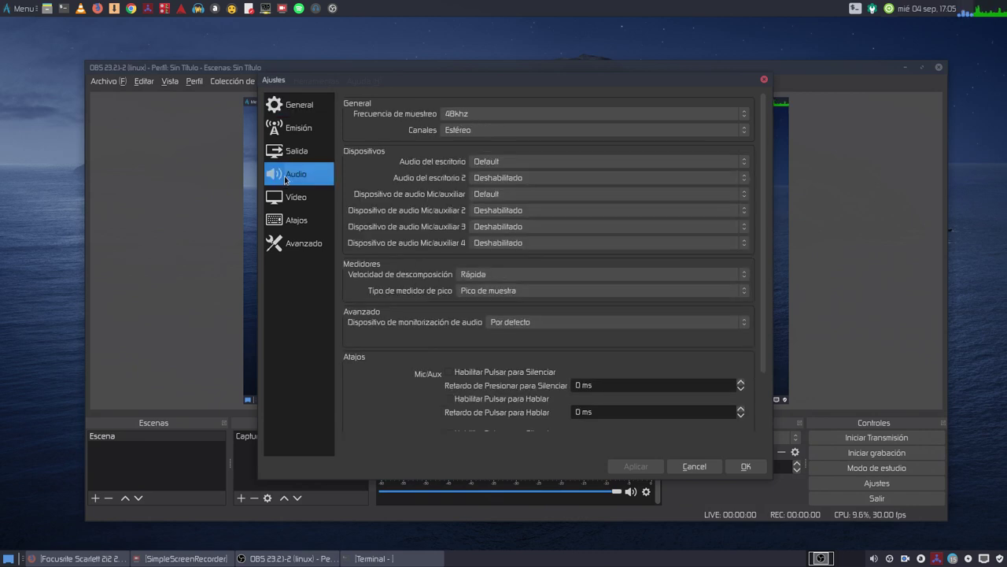
pyautogui.click(454, 133)
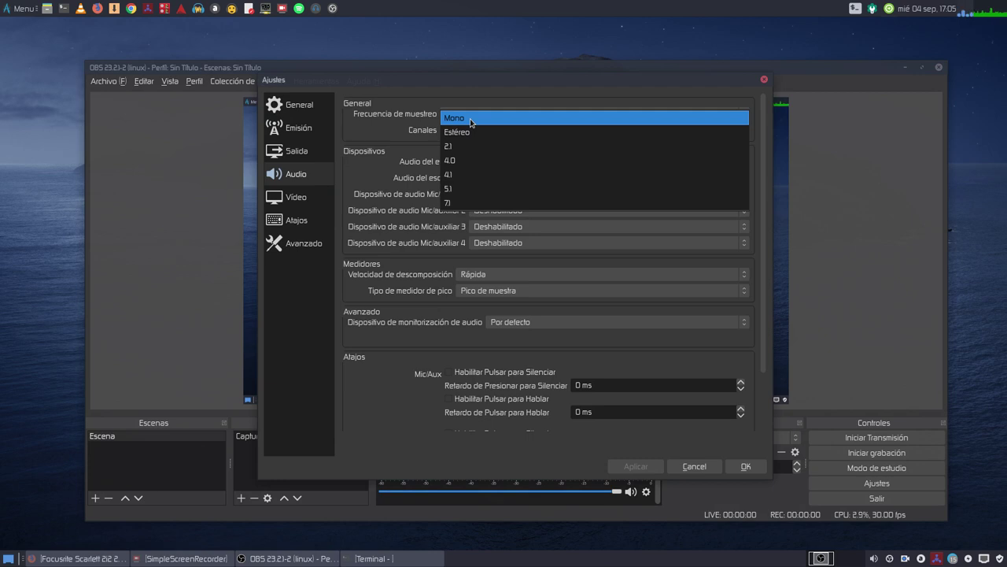
pyautogui.click(830, 180)
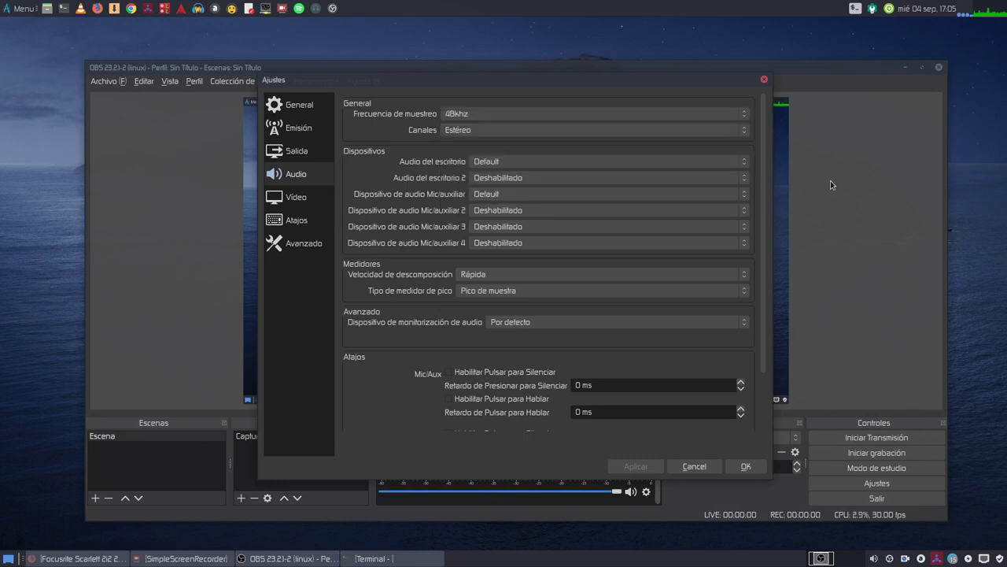
pyautogui.click(695, 466)
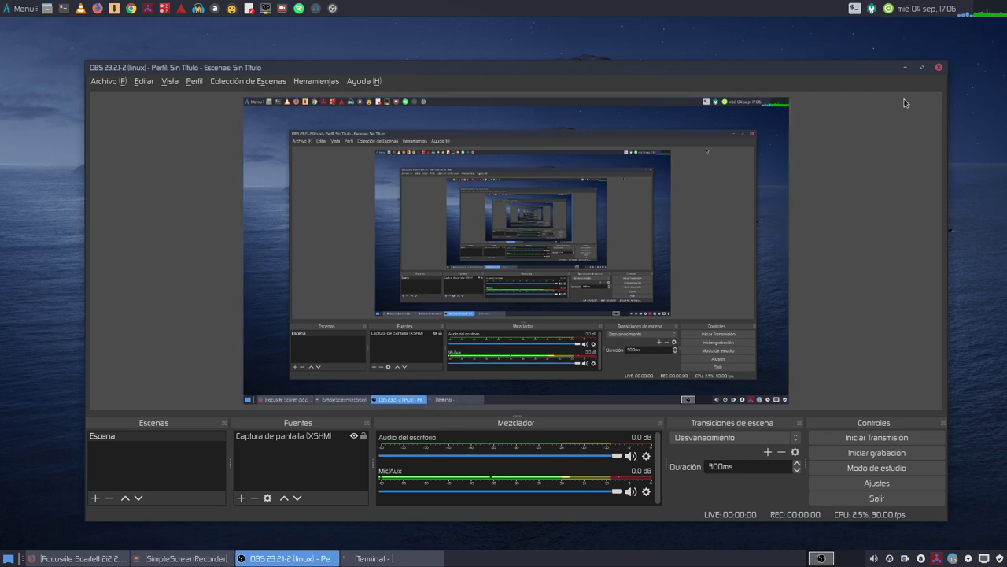
pyautogui.click(940, 69)
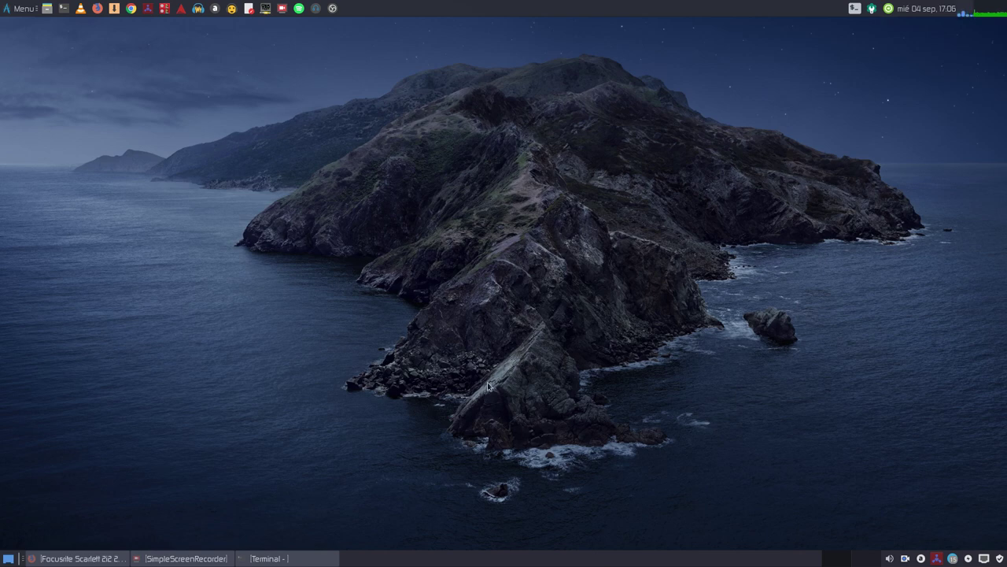
# View the Focusrite Scarlett 2i2 page in Firefox, then check the microphone level meter in SimpleScreenRecorder and minimize both windows
pyautogui.click(79, 558)
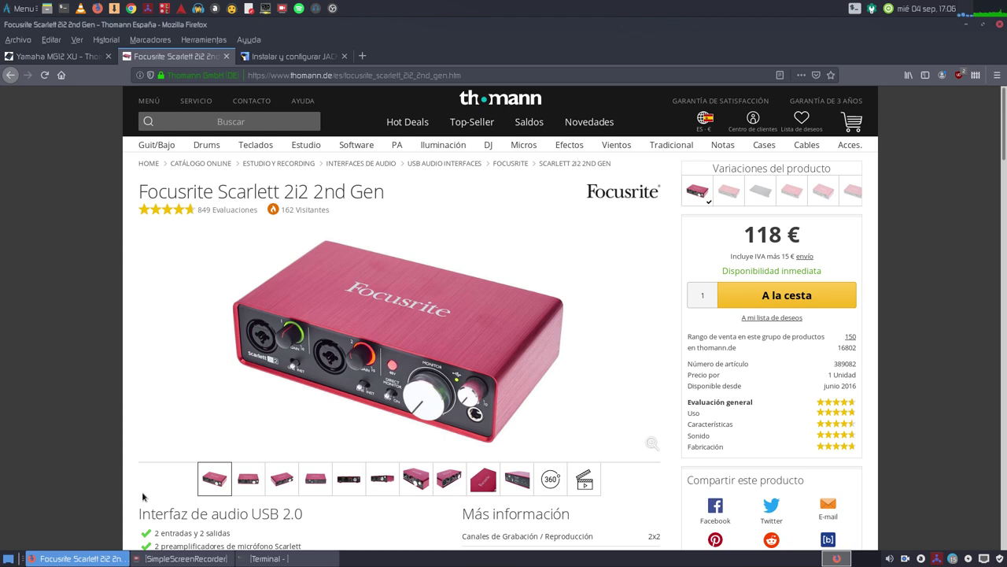
pyautogui.click(967, 27)
pyautogui.click(181, 558)
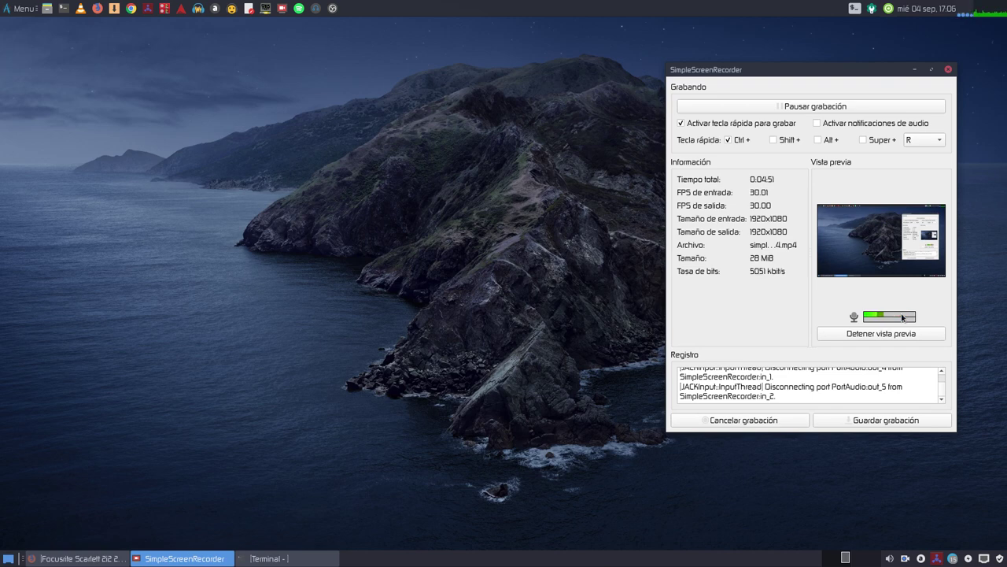
pyautogui.moveTo(836, 74); pyautogui.dragTo(813, 92)
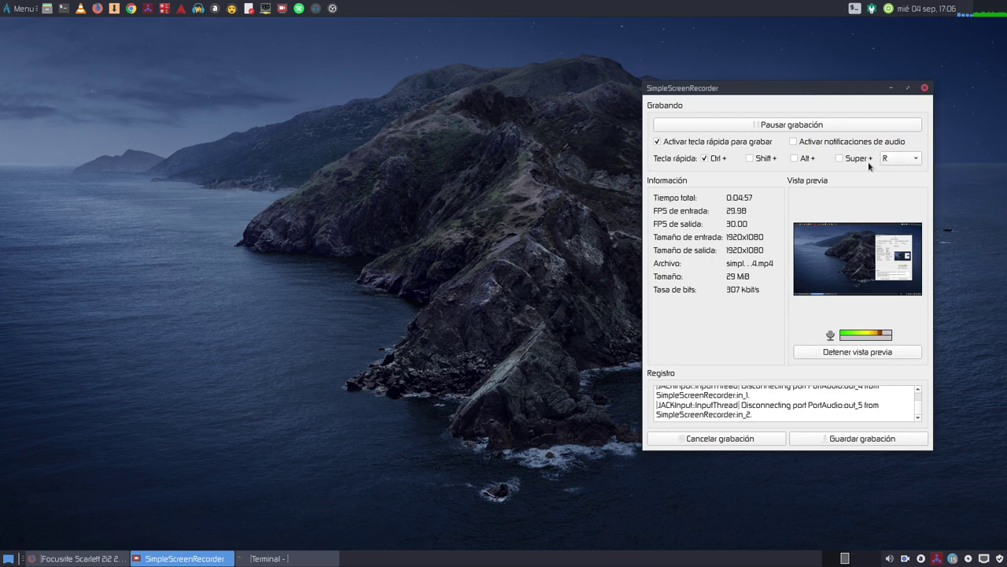
pyautogui.click(890, 89)
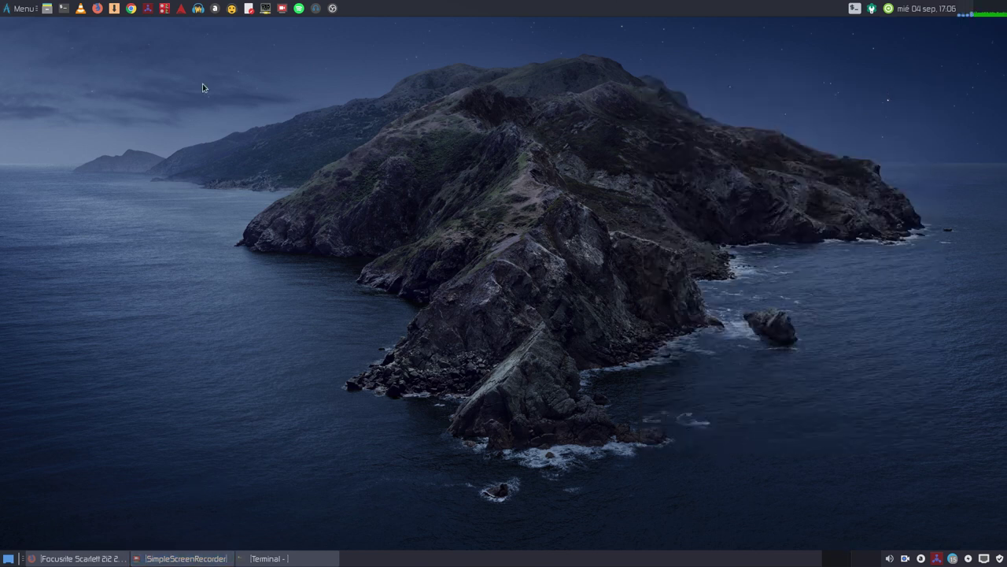
# Open the Imágenes folder in the file manager and review SimpleScreenRecorder's audio input settings in ssr1.png
pyautogui.click(47, 8)
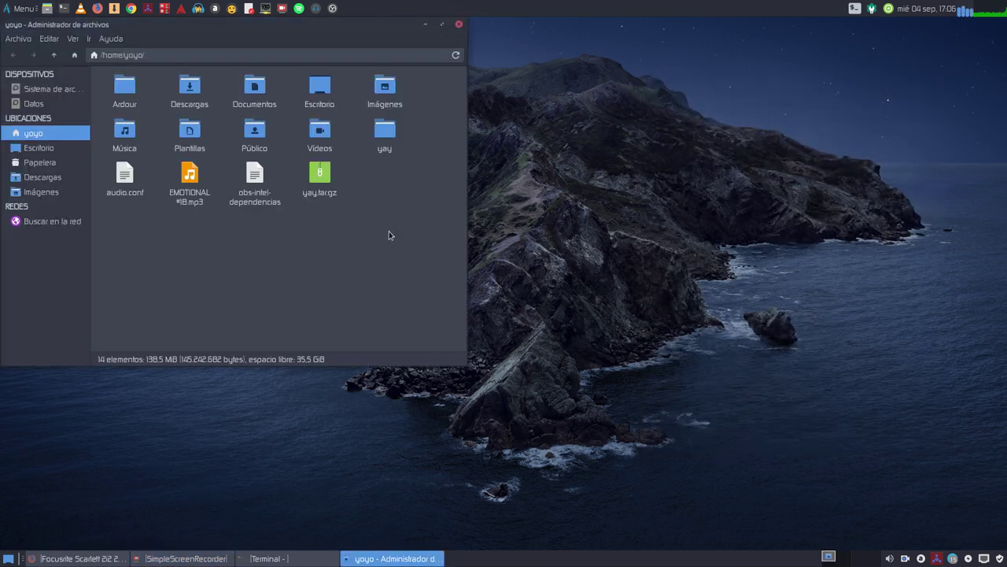
pyautogui.moveTo(292, 27); pyautogui.dragTo(581, 96)
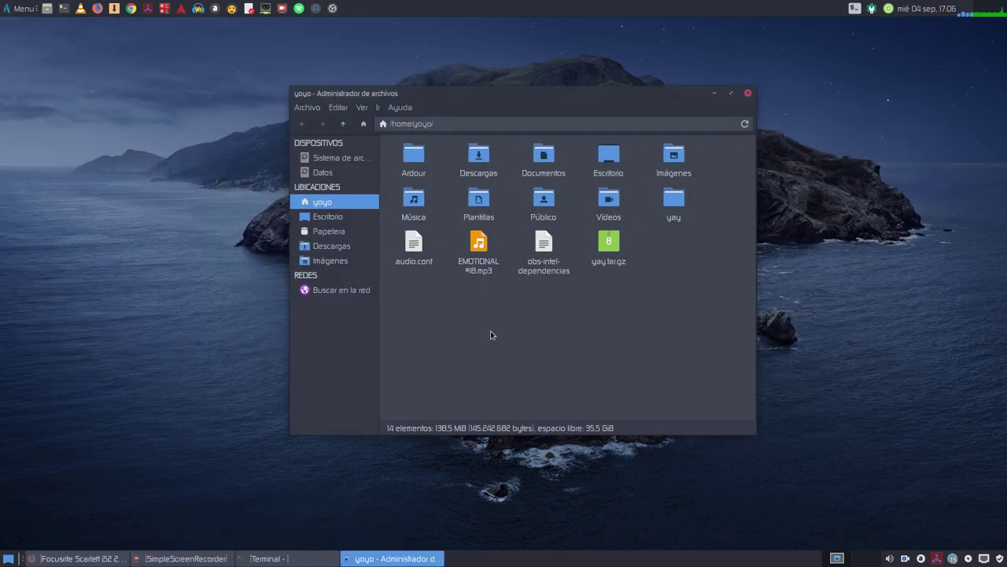
pyautogui.doubleClick(673, 154)
pyautogui.doubleClick(399, 152)
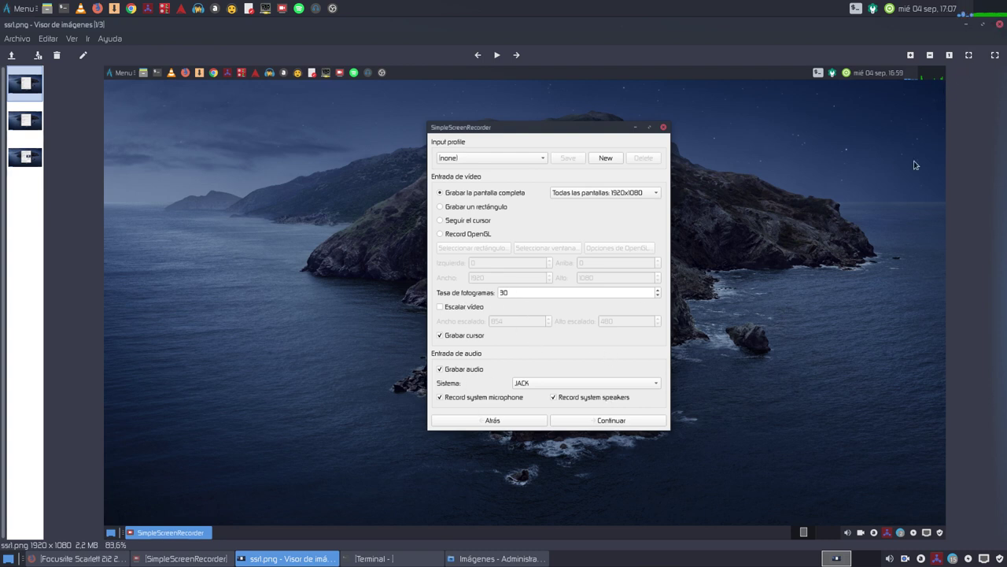
pyautogui.click(1000, 24)
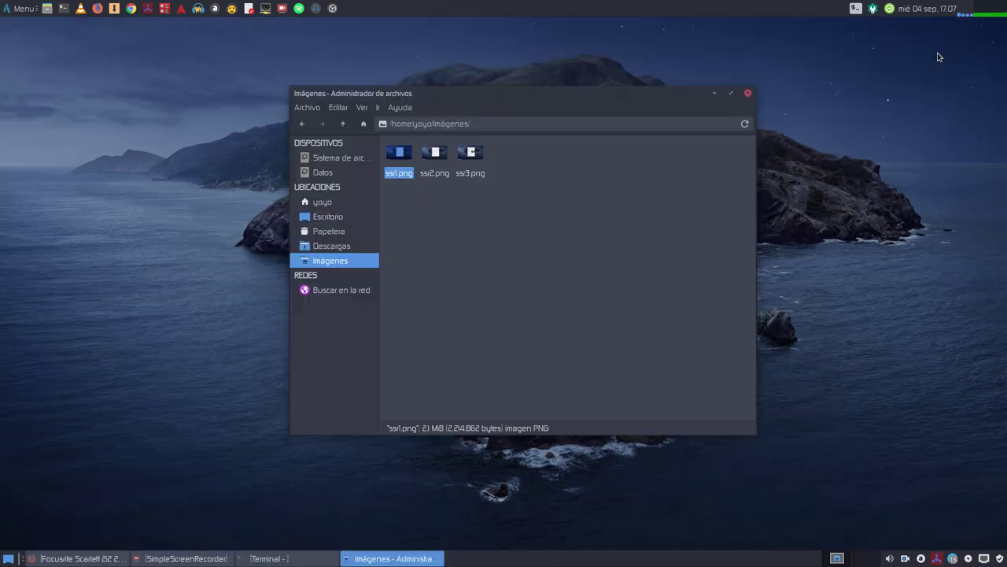
# Review SimpleScreenRecorder's output and recording pages in ssr2.png and ssr3.png, and close the file manager
pyautogui.doubleClick(434, 152)
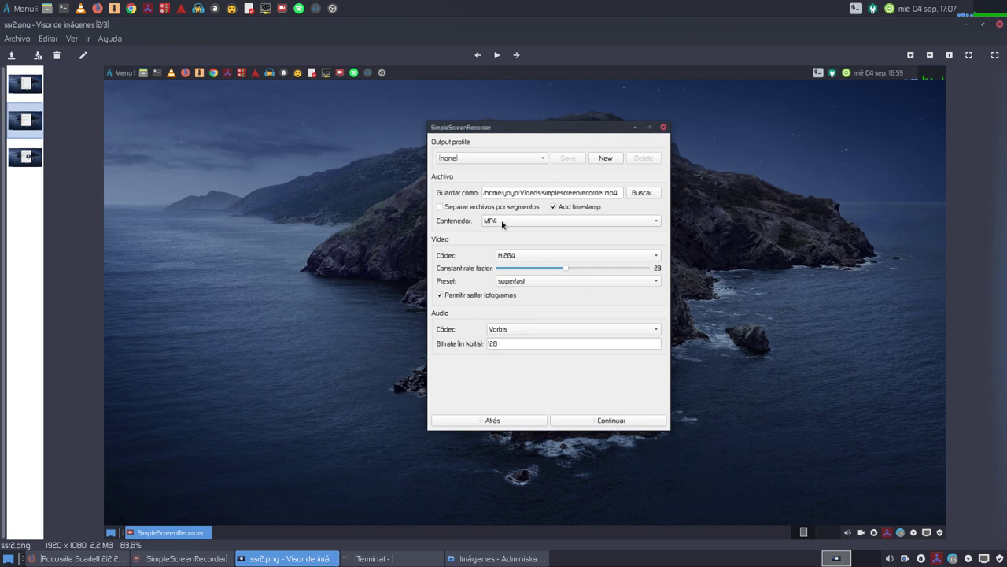
pyautogui.click(997, 28)
pyautogui.doubleClick(469, 161)
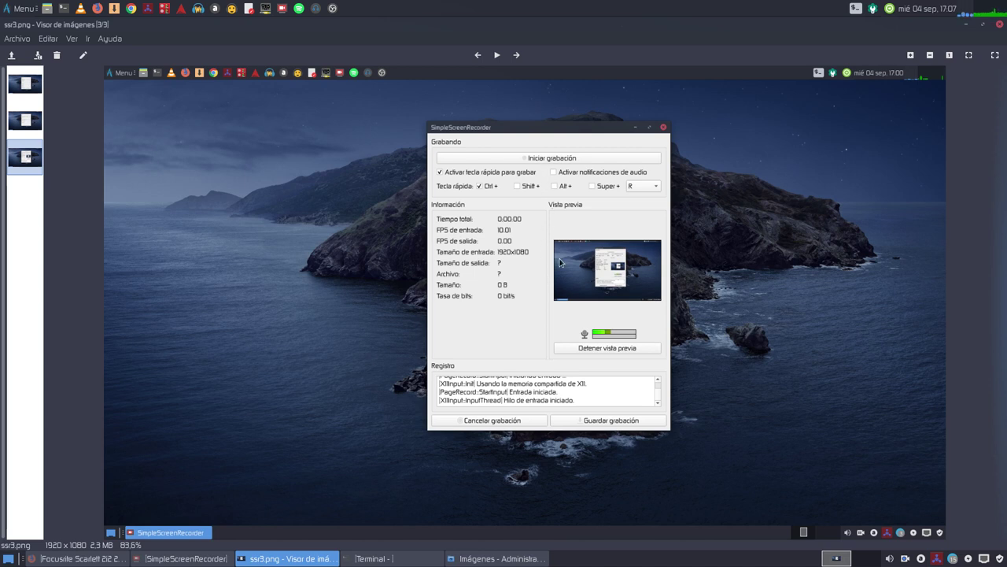
pyautogui.click(998, 27)
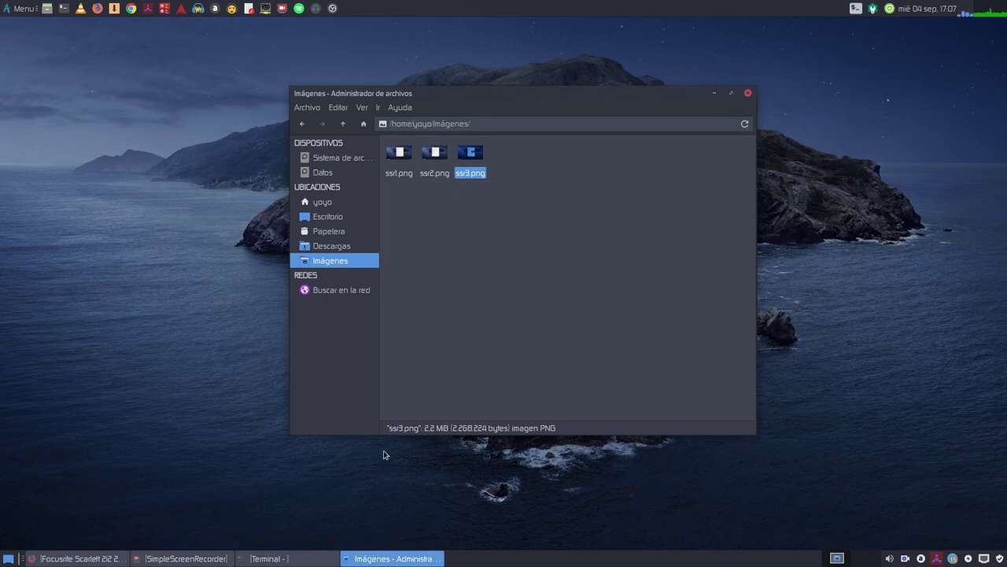
pyautogui.click(748, 93)
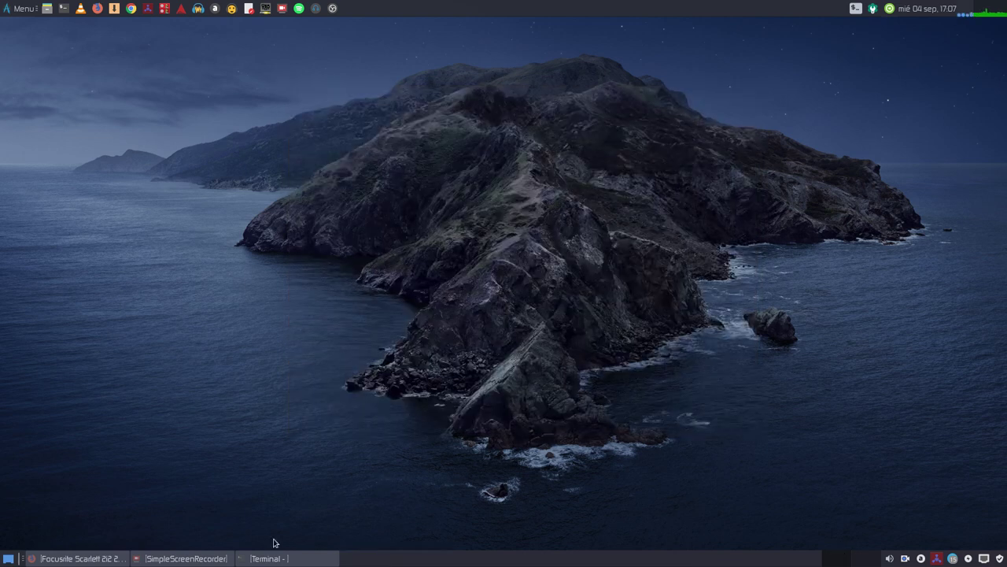
# Restore SimpleScreenRecorder to check its level meter, and inspect the JACK status in Cadence before closing Cadence
pyautogui.click(208, 560)
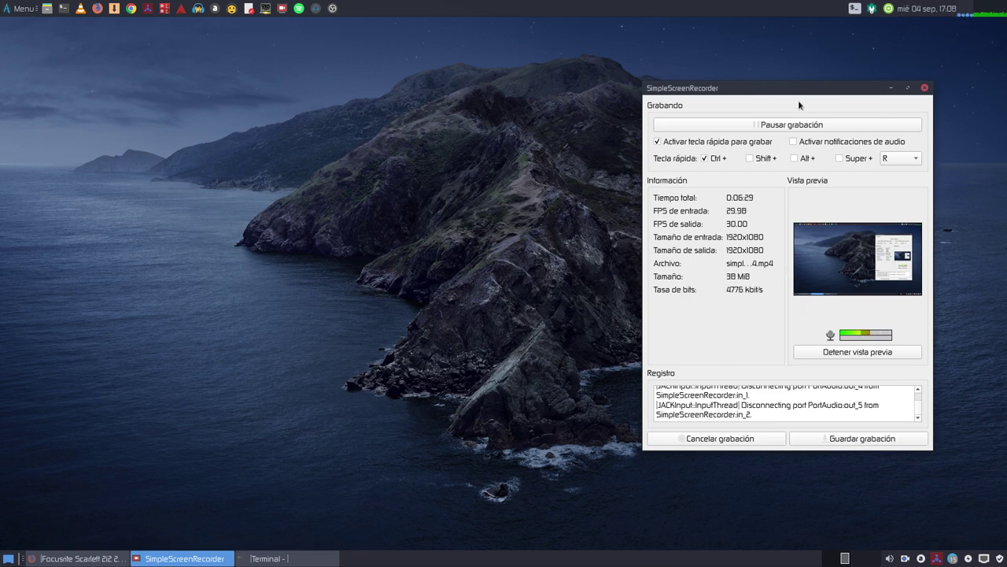
pyautogui.moveTo(809, 96); pyautogui.dragTo(830, 107)
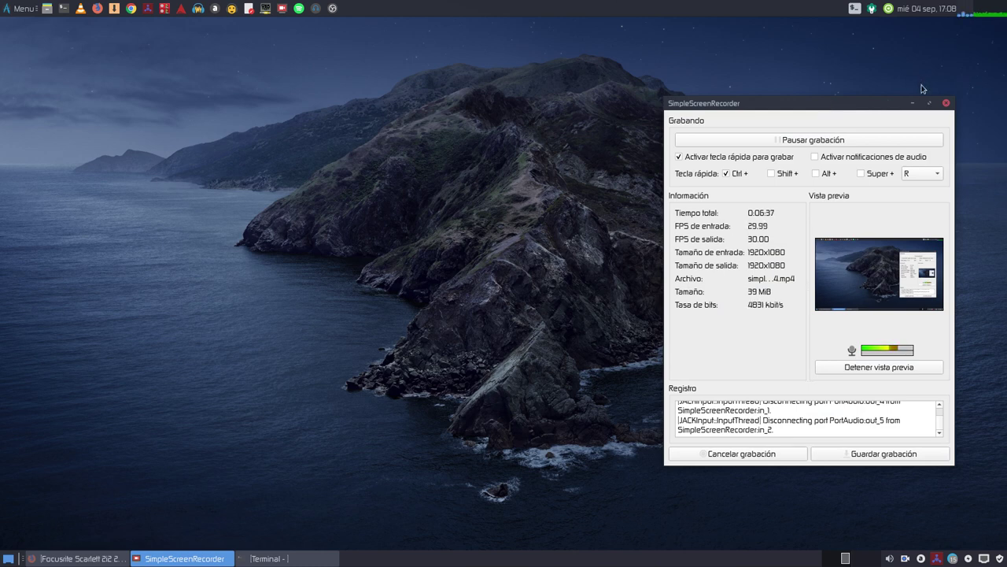
pyautogui.moveTo(743, 109); pyautogui.dragTo(762, 189)
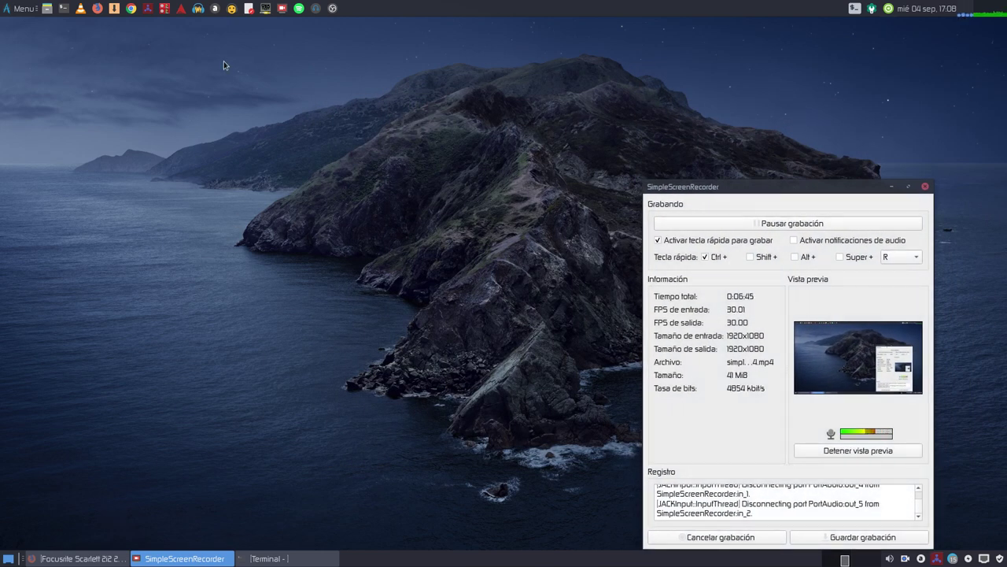
pyautogui.click(936, 557)
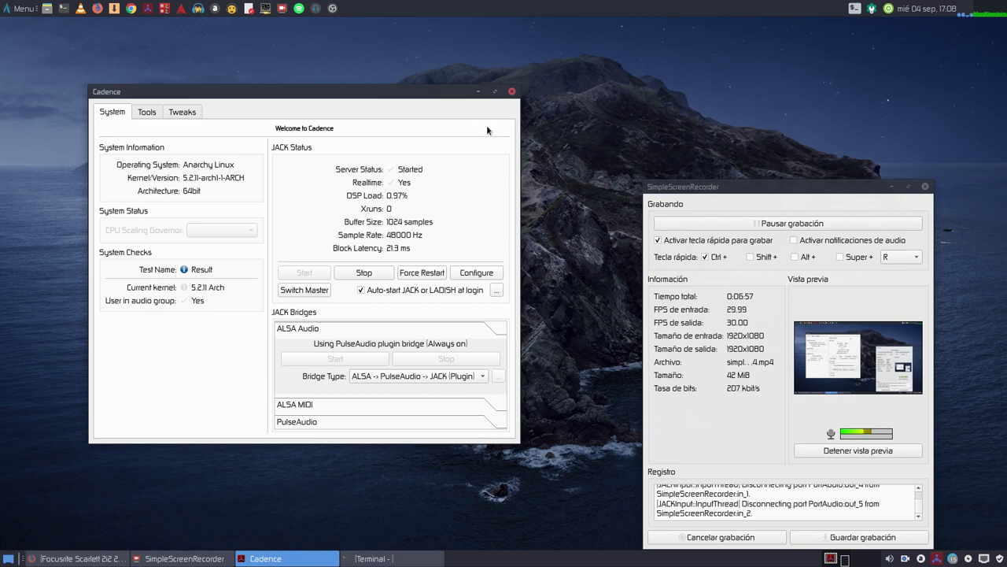
pyautogui.click(511, 91)
# Look over the Arch Linux JACK and PulseAudio Bridge article in Firefox and return to the Salmorejo Geek home page
pyautogui.click(79, 558)
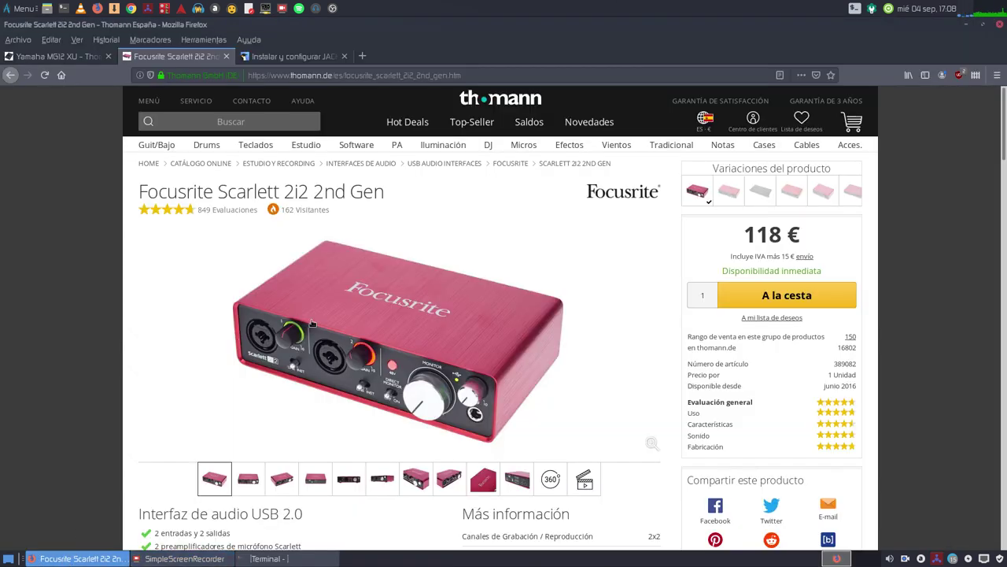
pyautogui.click(291, 56)
pyautogui.scroll(15, 345, 433)
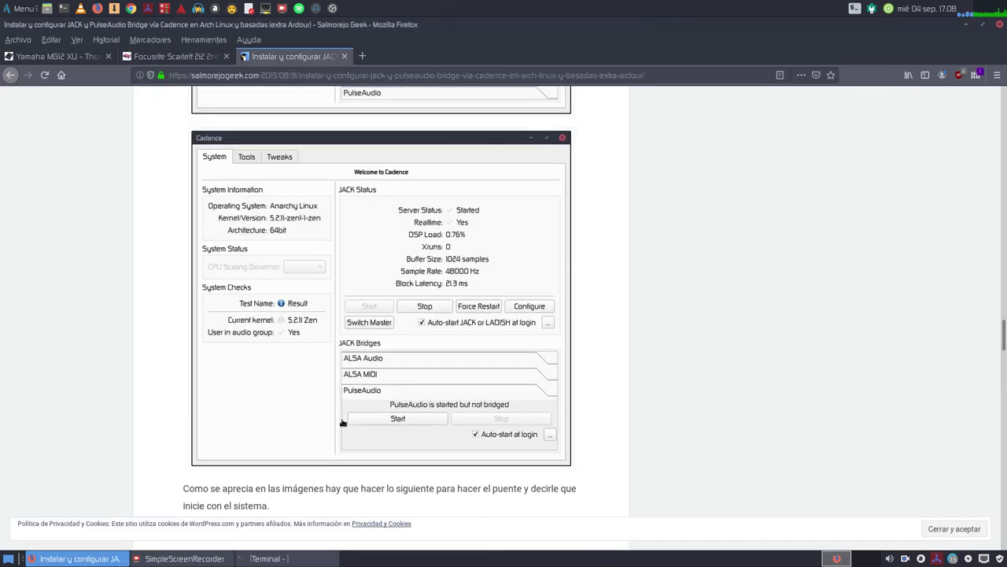
pyautogui.scroll(20, 342, 425)
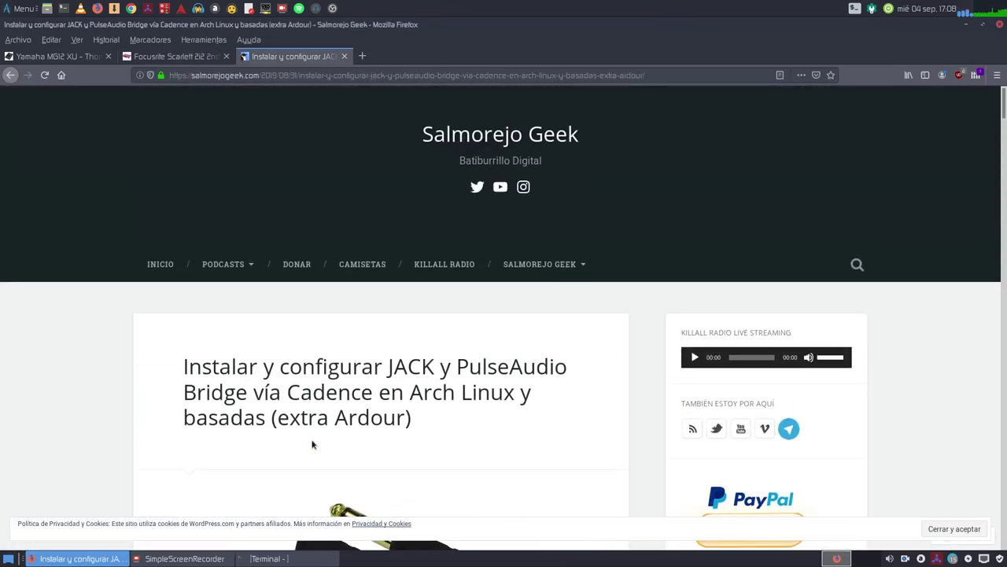
pyautogui.click(10, 75)
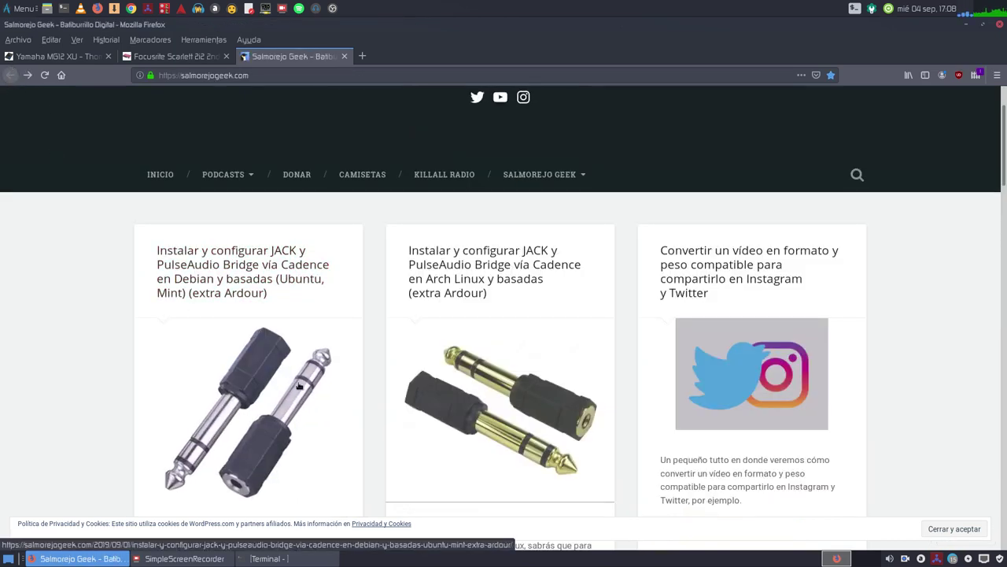
# Switch to Carla and show the patchbay of JACK connections, moving its window clear of SimpleScreenRecorder
pyautogui.click(966, 25)
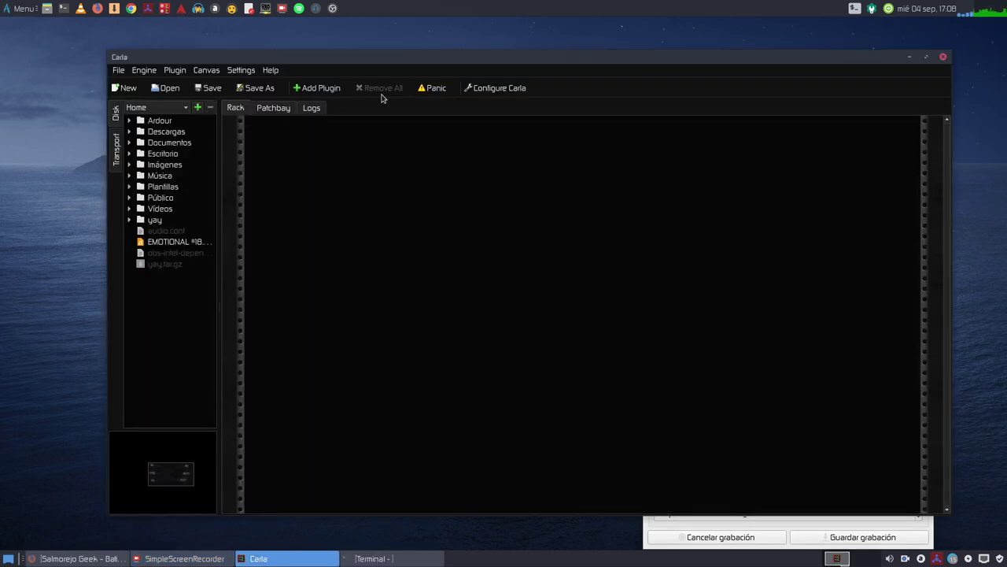
pyautogui.click(267, 110)
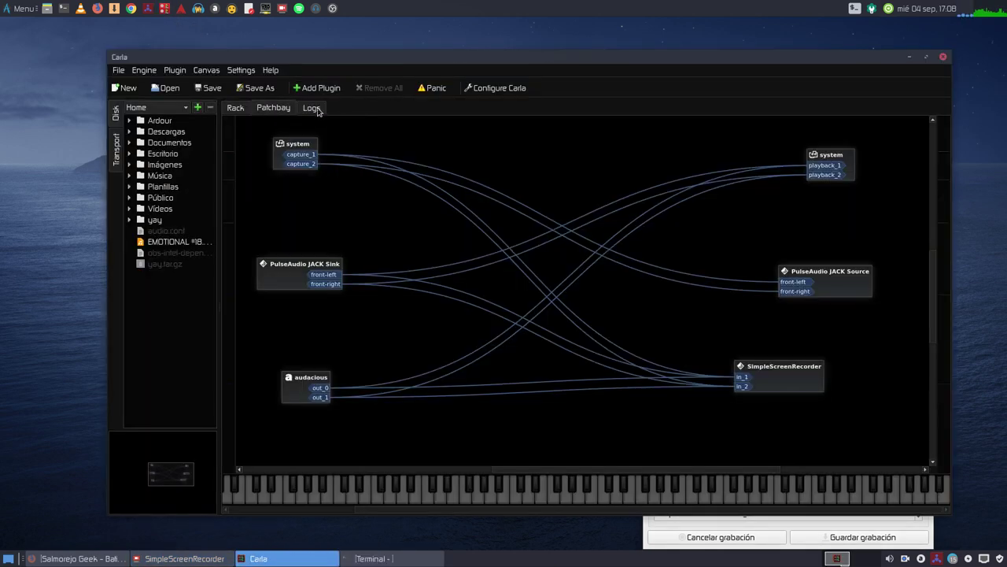
pyautogui.moveTo(515, 67); pyautogui.dragTo(447, 53)
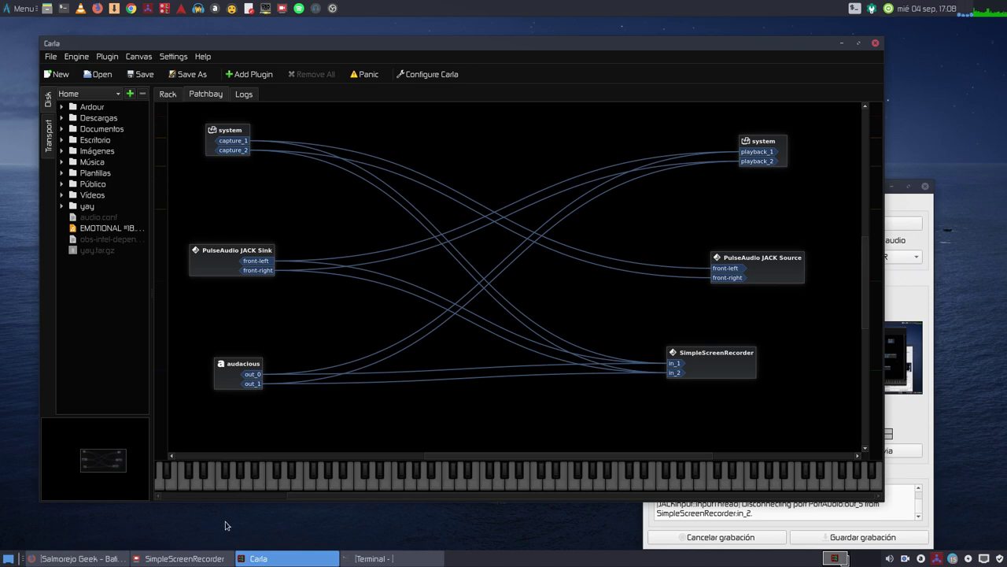
# Look at the Yamaha MG12 XU mixer page in Firefox and minimize the browser
pyautogui.click(115, 558)
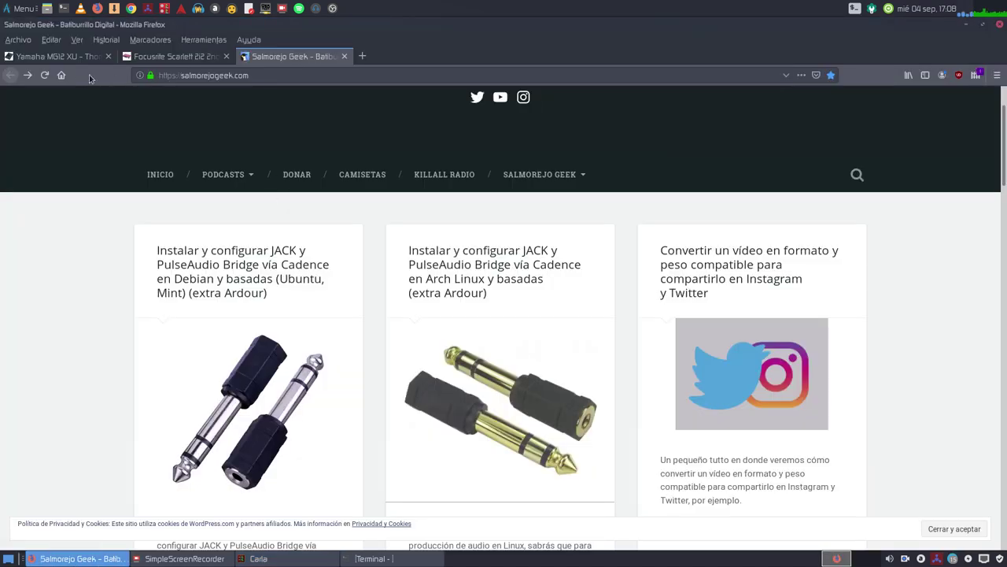
pyautogui.click(59, 55)
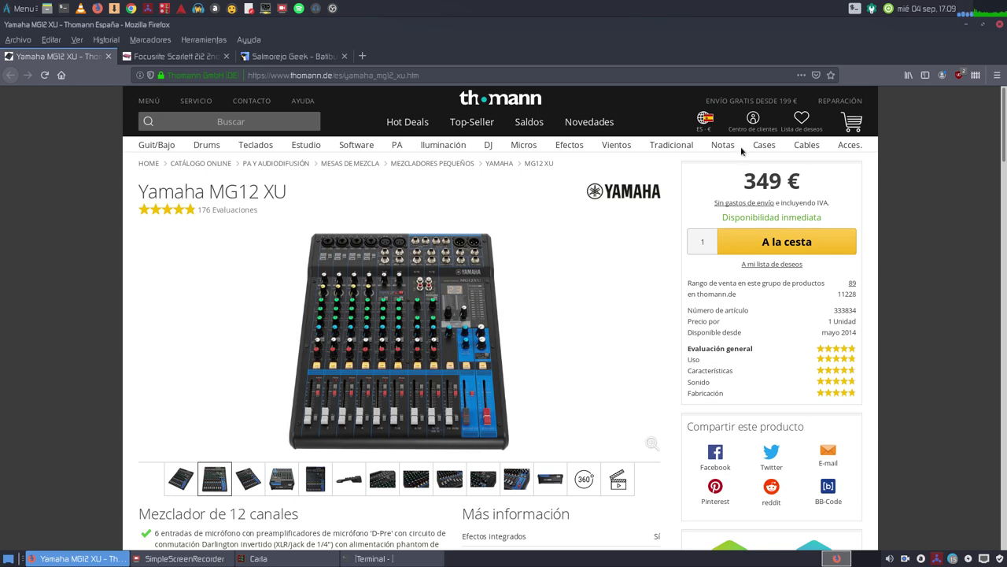
pyautogui.click(967, 26)
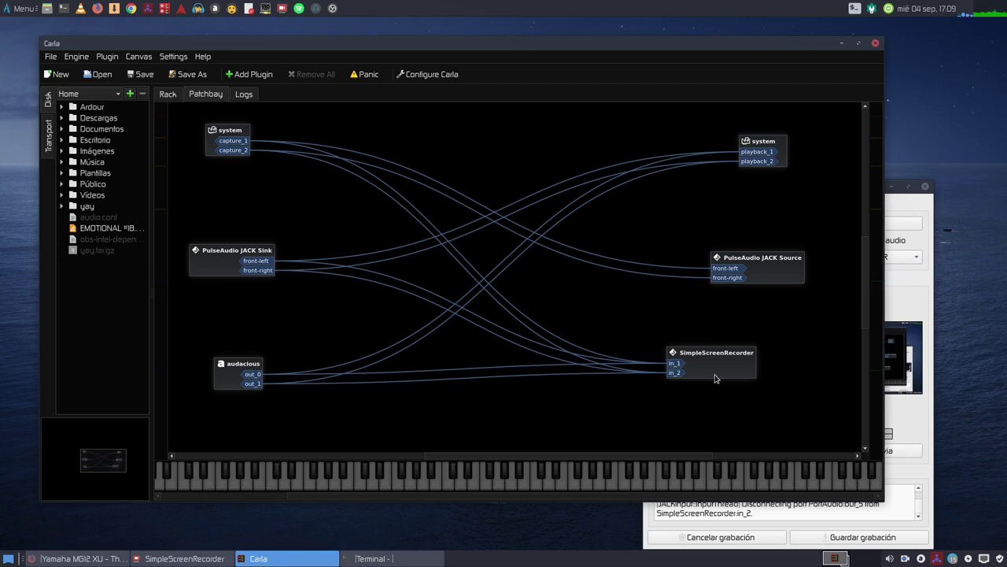
# Move the SimpleScreenRecorder node slightly lower in Carla's patchbay
pyautogui.moveTo(752, 374); pyautogui.dragTo(751, 399)
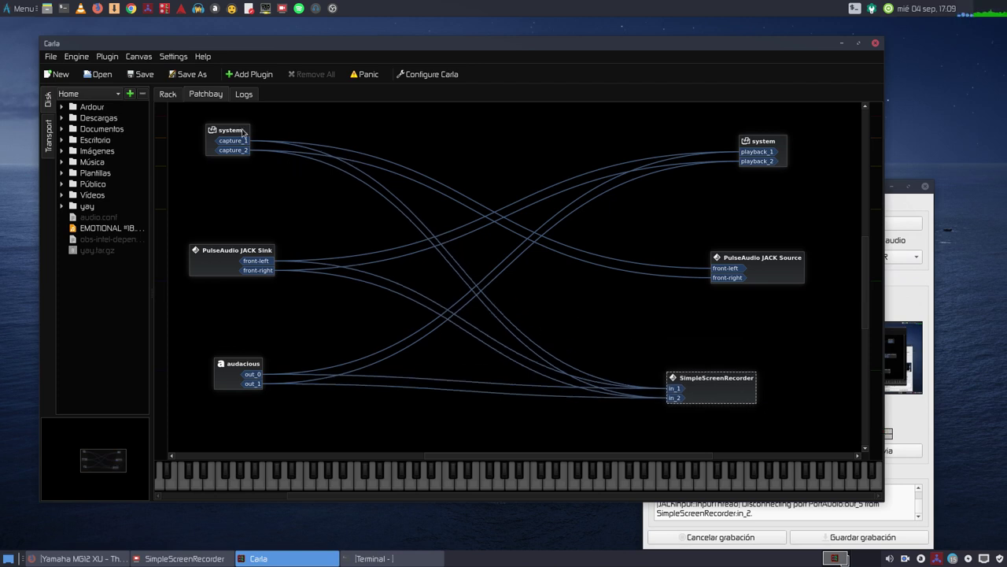
# Nudge the system capture node slightly up in Carla's patchbay, and bring up the Audacious player window and dismiss it
pyautogui.moveTo(243, 132); pyautogui.dragTo(235, 128)
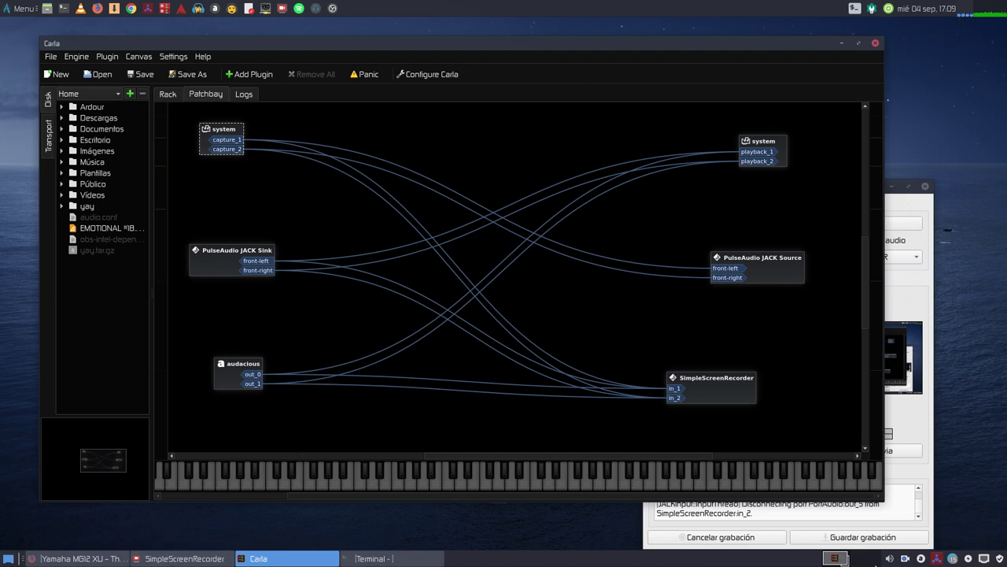
pyautogui.click(920, 559)
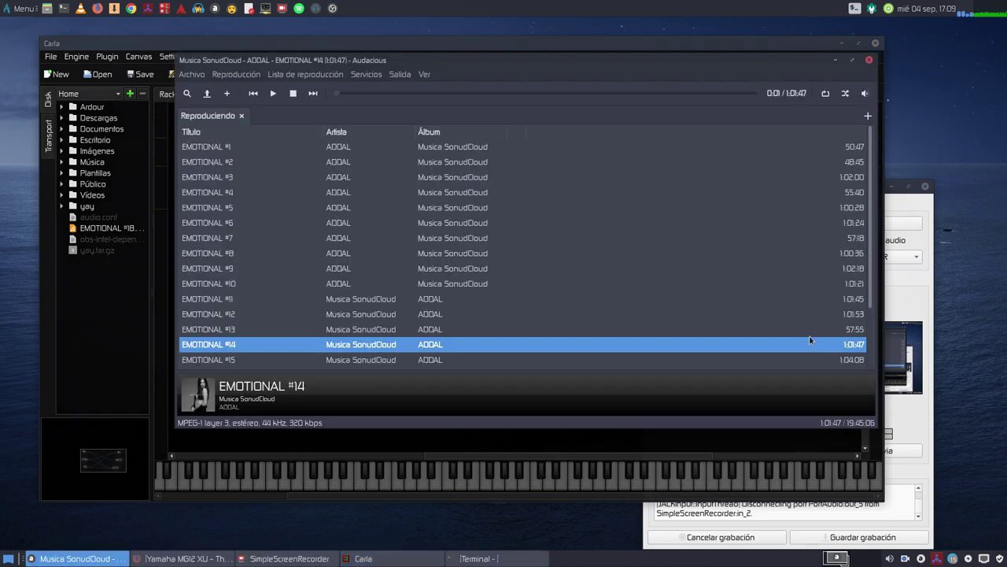
pyautogui.click(869, 61)
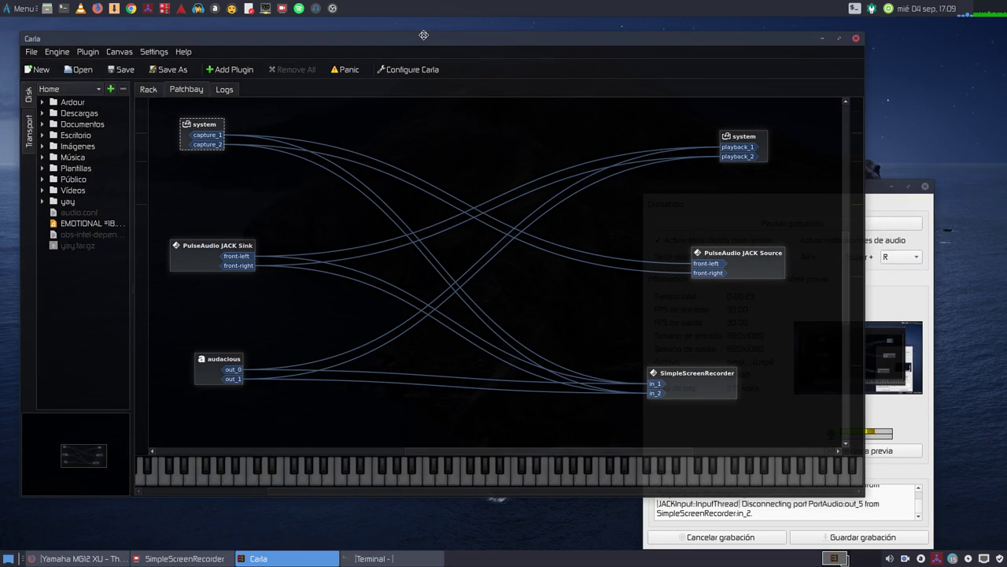
# Shift the Carla window away from SimpleScreenRecorder and bring the whole recorder window to the front
pyautogui.moveTo(454, 45); pyautogui.dragTo(426, 36)
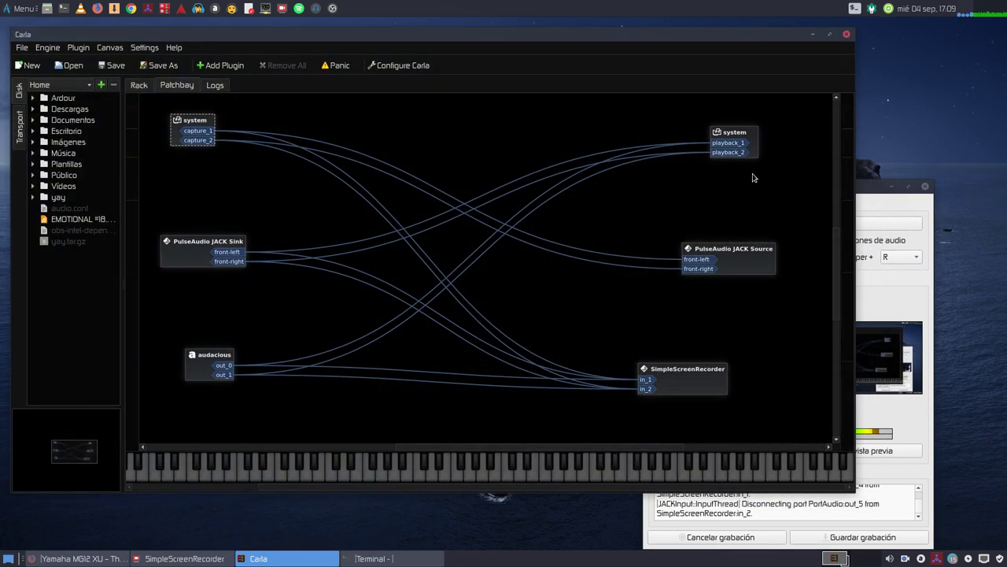
pyautogui.click(867, 185)
pyautogui.moveTo(868, 186)
pyautogui.mouseDown()
pyautogui.moveTo(864, 148)
pyautogui.moveTo(432, 125)
pyautogui.moveTo(872, 187)
pyautogui.mouseUp()
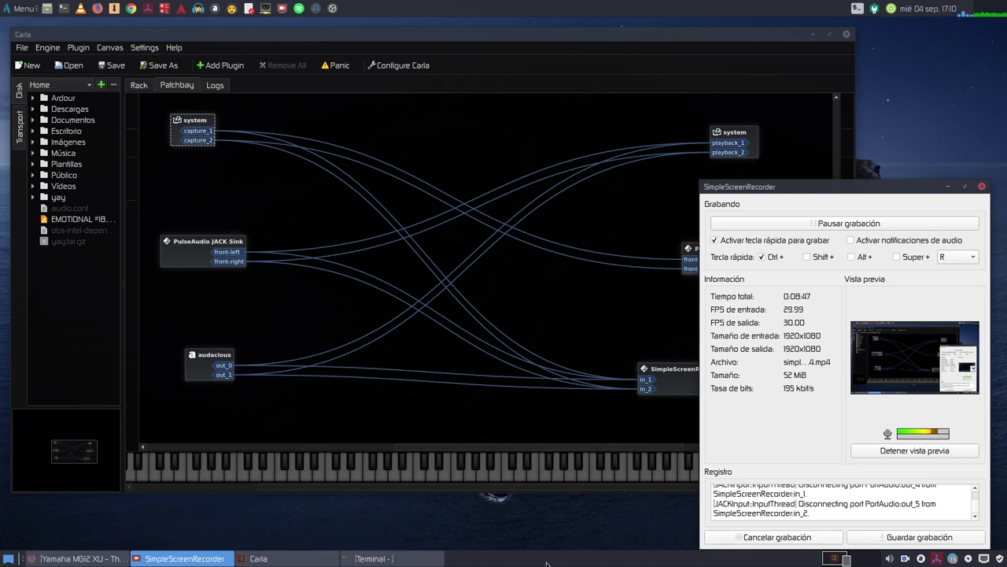
# Open Cadence, examine the ALSA driver's devices and channel counts in the JACK settings, and close both windows without changes
pyautogui.click(938, 559)
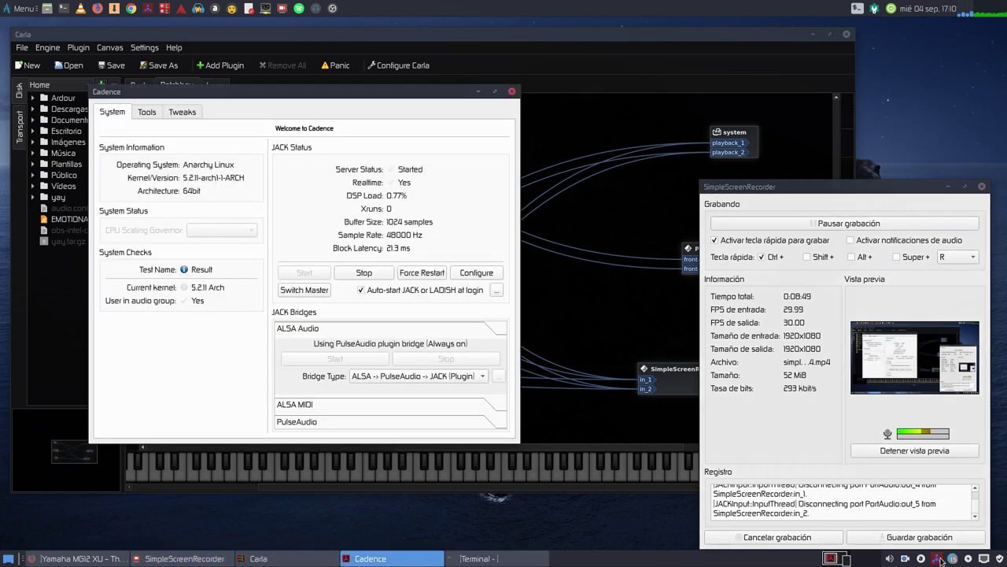
pyautogui.click(479, 274)
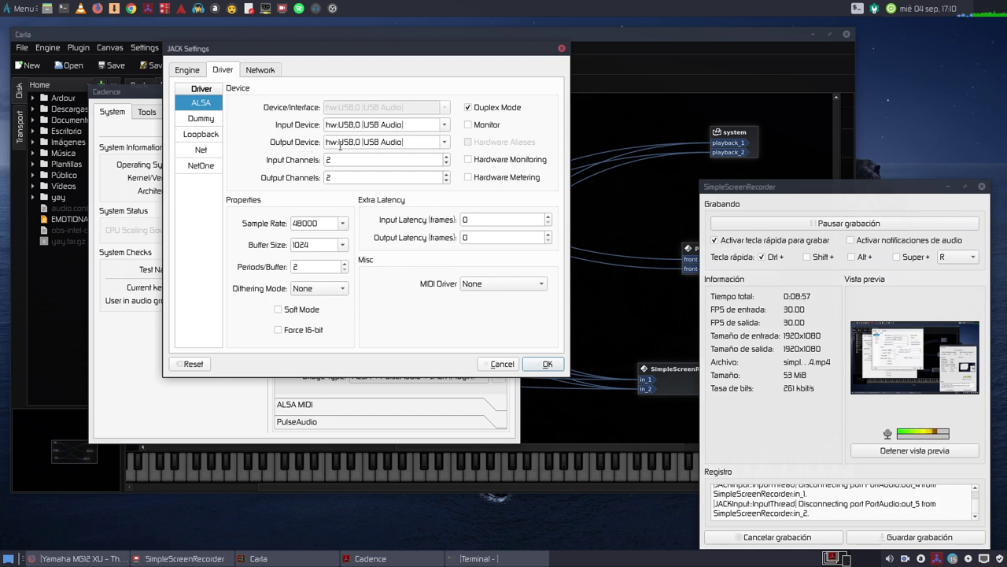
pyautogui.click(561, 48)
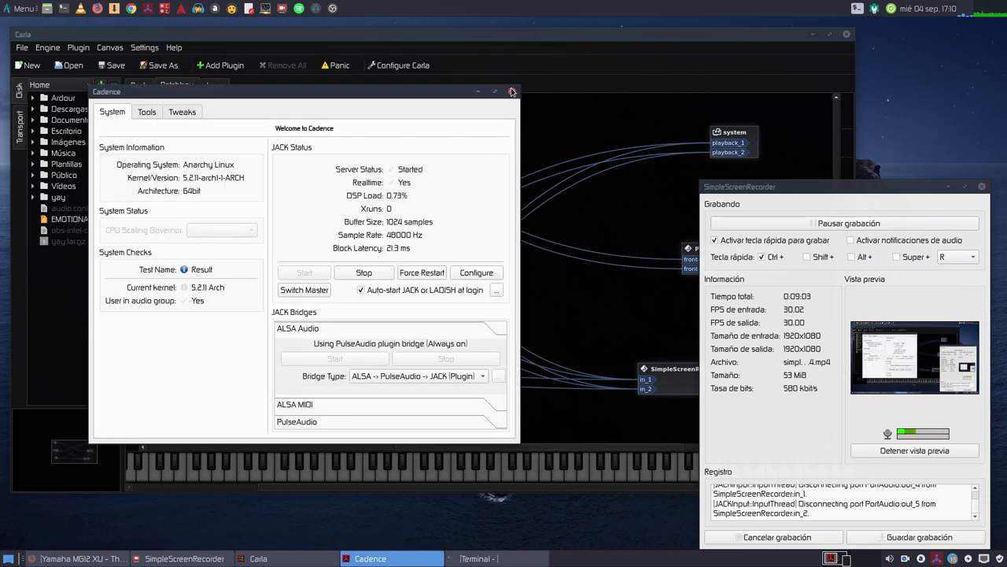
pyautogui.click(511, 91)
# Swap the places of the SimpleScreenRecorder and Carla windows so the patchbay's destination nodes are uncovered
pyautogui.moveTo(811, 189); pyautogui.dragTo(156, 140)
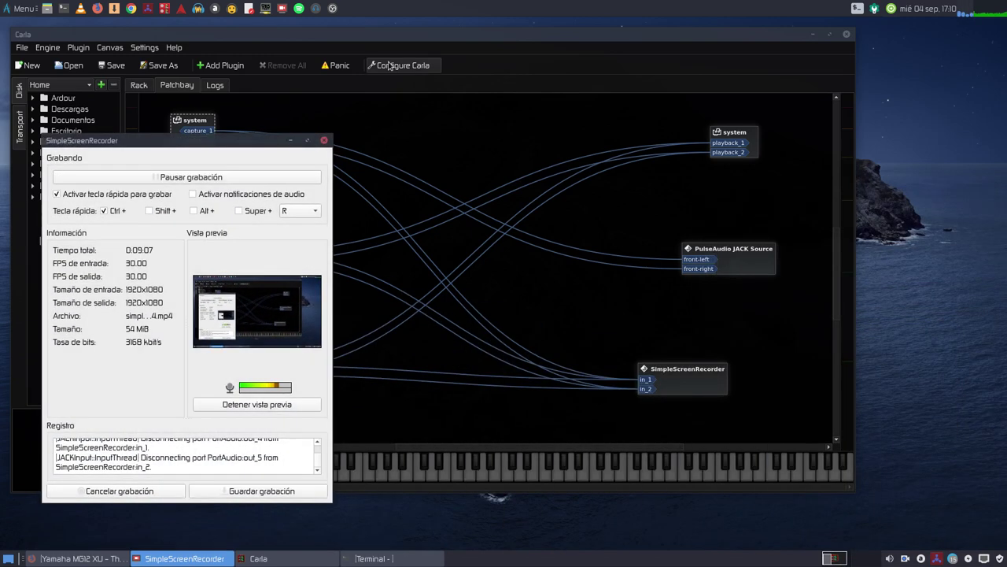
pyautogui.moveTo(424, 36); pyautogui.dragTo(555, 37)
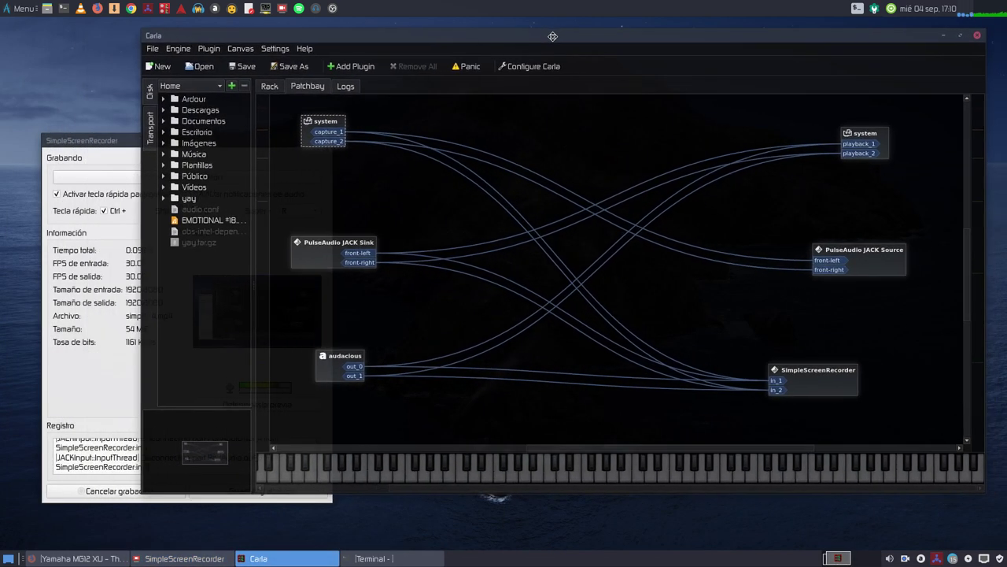
pyautogui.moveTo(120, 140); pyautogui.dragTo(100, 188)
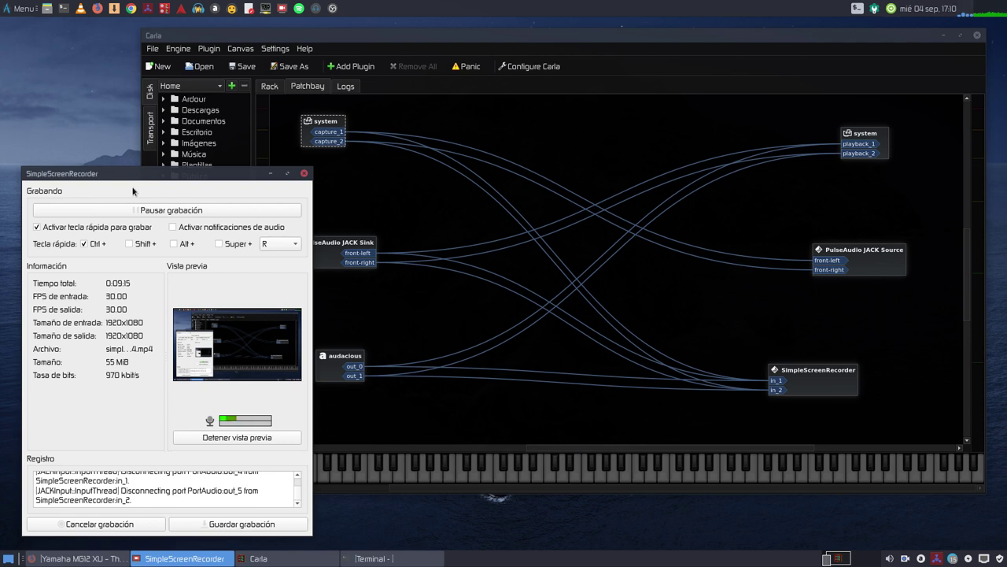
# Keep SimpleScreenRecorder always on top and arrange it beside the Carla window with the system capture ports visible
pyautogui.rightClick(130, 176)
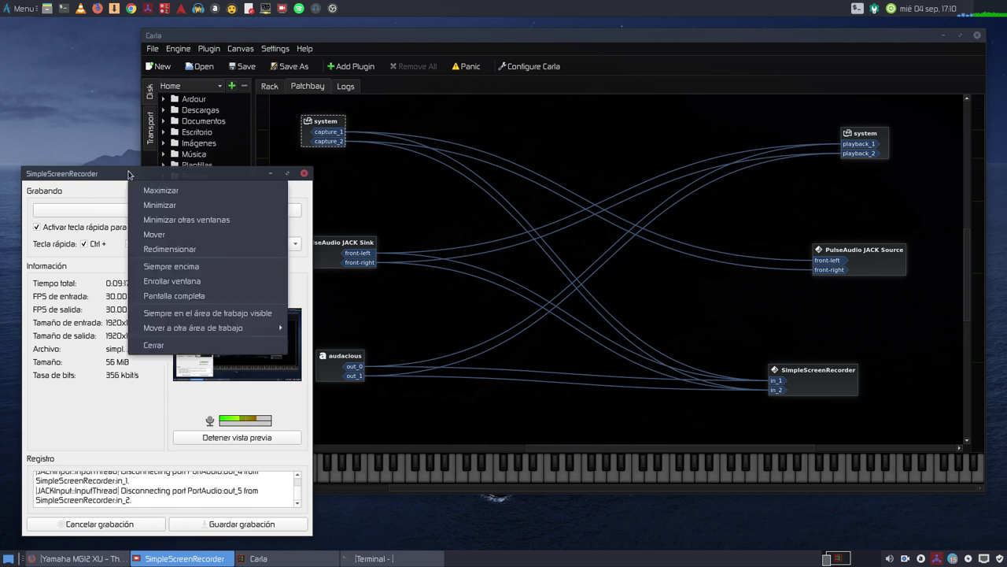
pyautogui.click(180, 268)
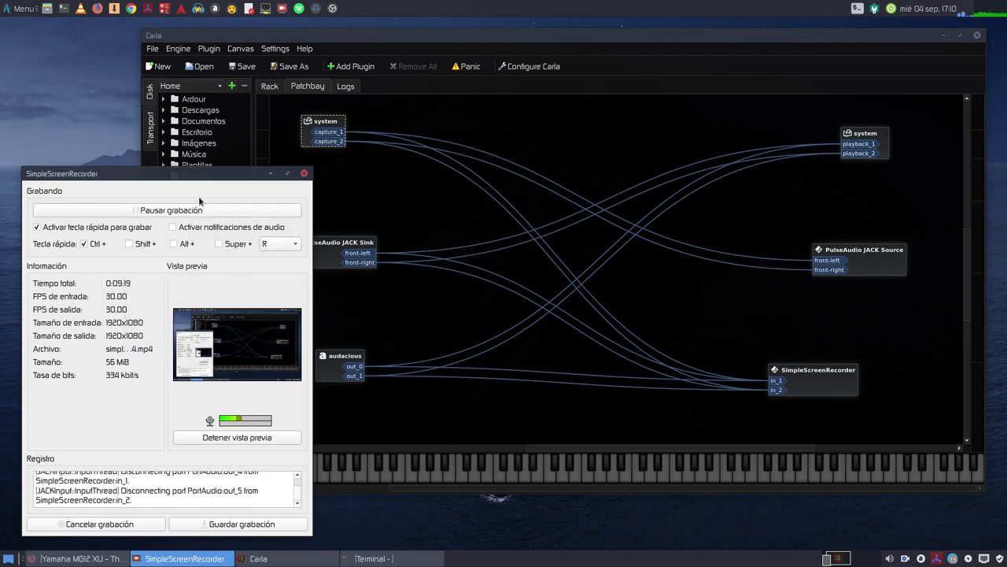
pyautogui.moveTo(193, 179); pyautogui.dragTo(166, 173)
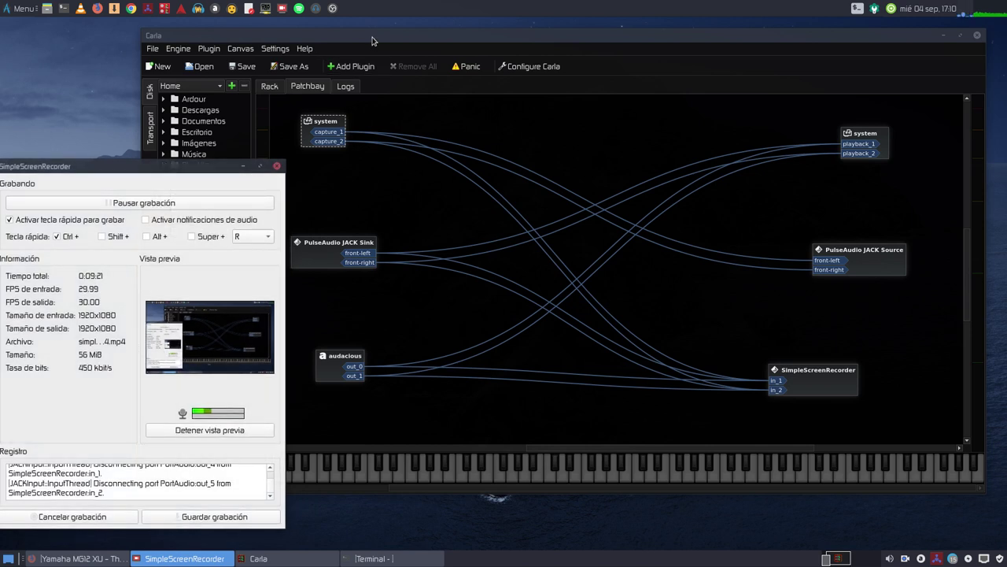
pyautogui.moveTo(372, 39); pyautogui.dragTo(392, 28)
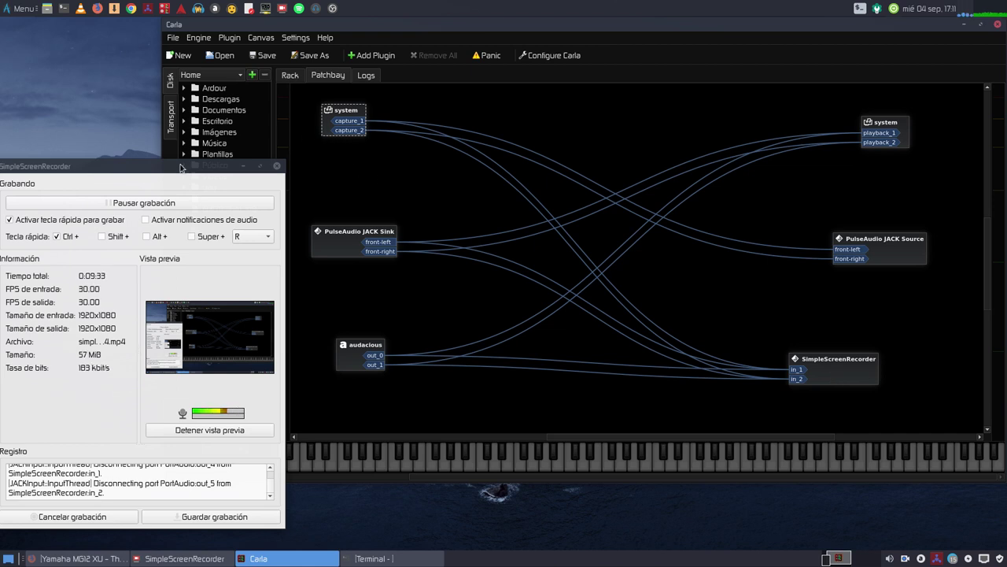
pyautogui.moveTo(179, 167); pyautogui.dragTo(205, 168)
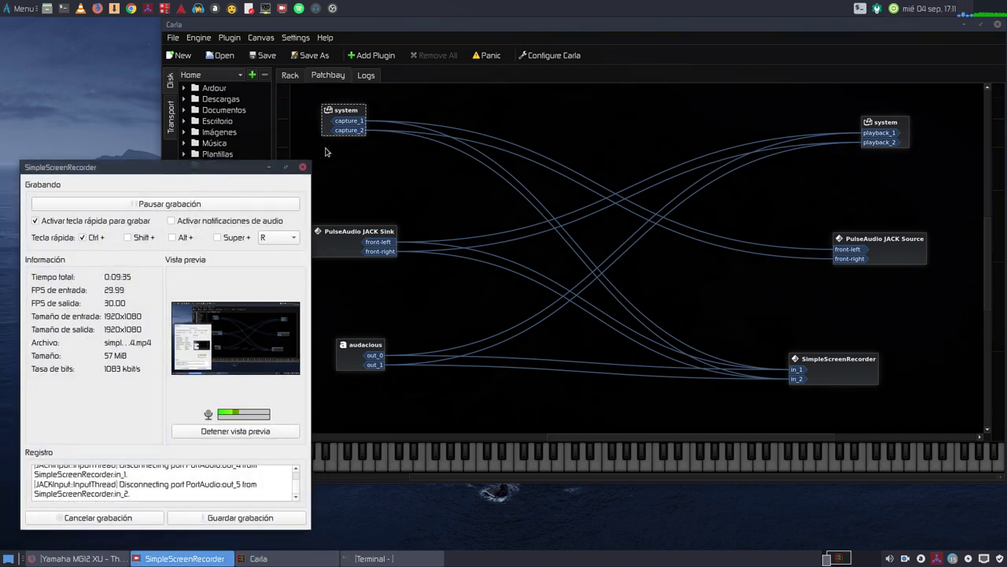
# Connect the system capture_1 port to SimpleScreenRecorder's in_2 port in Carla's patchbay
pyautogui.click(361, 123)
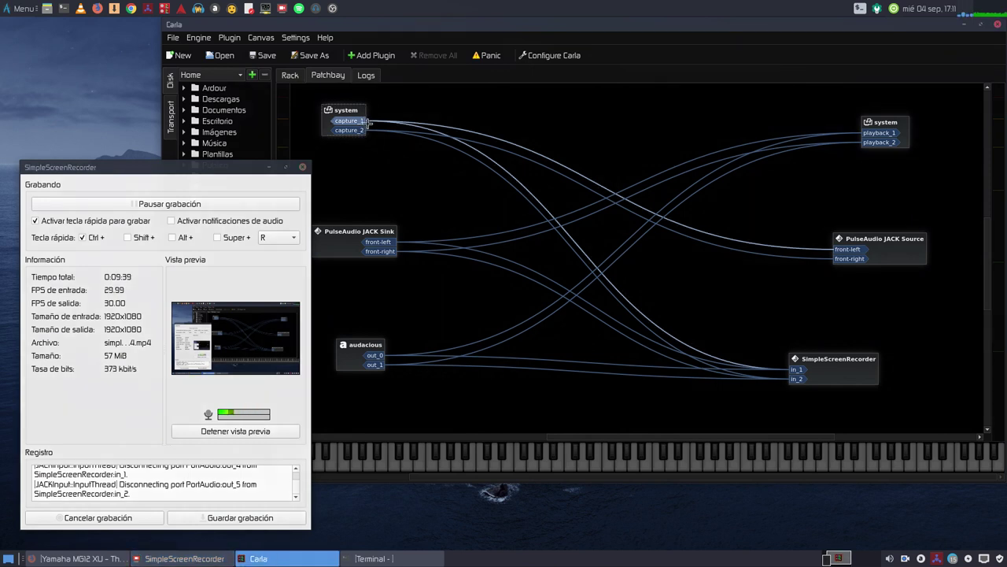
pyautogui.moveTo(391, 139); pyautogui.dragTo(796, 380)
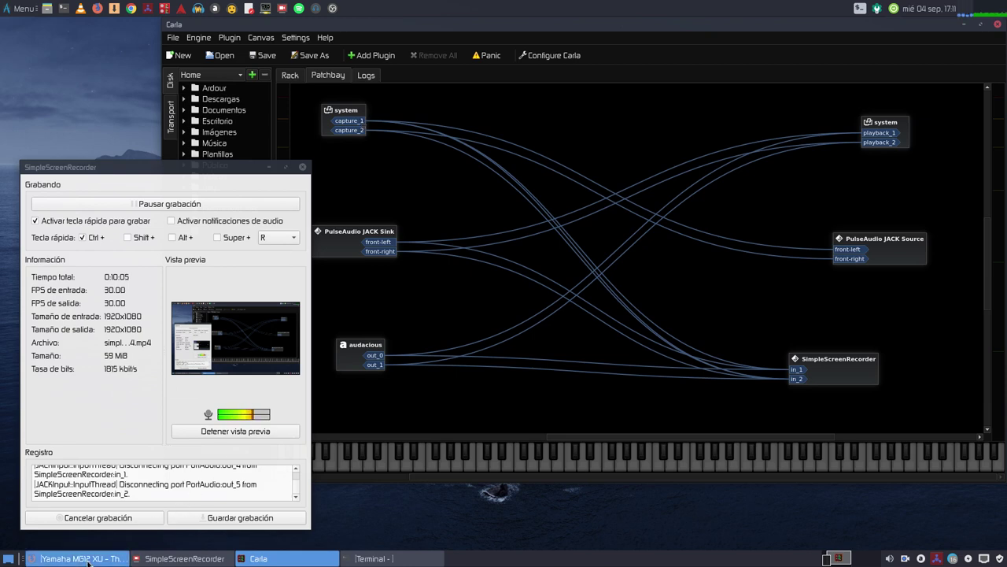
# View the Focusrite Scarlett 2i2 page in Firefox, moving the recorder window off the product photo, and return to Carla
pyautogui.click(48, 558)
pyautogui.click(203, 57)
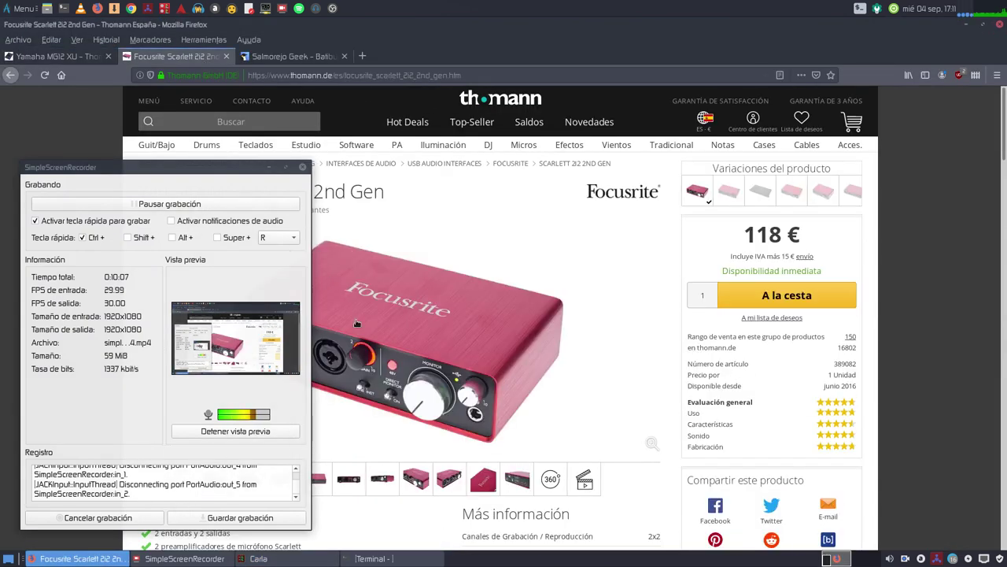
pyautogui.moveTo(232, 167); pyautogui.dragTo(743, 147)
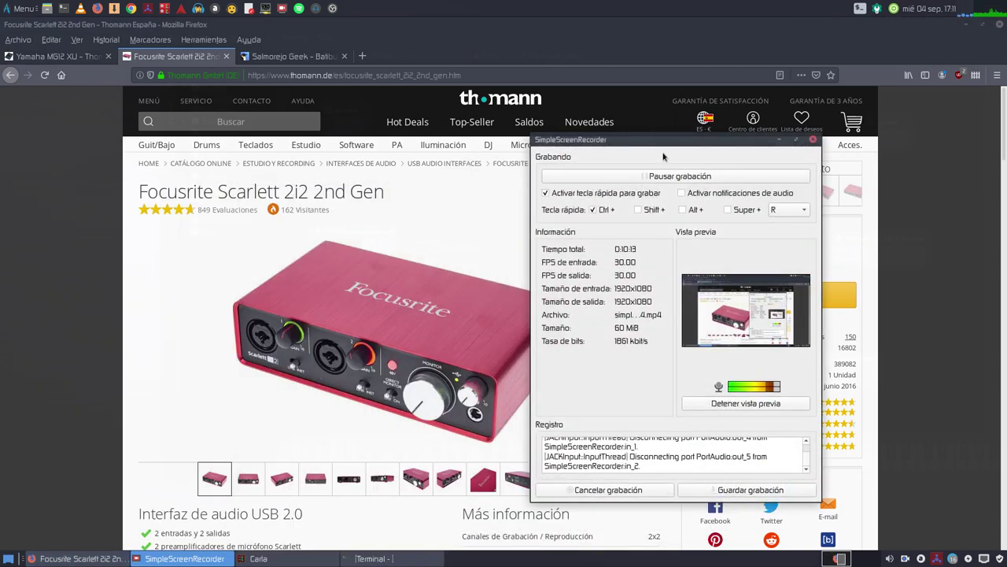
pyautogui.moveTo(610, 140); pyautogui.dragTo(110, 109)
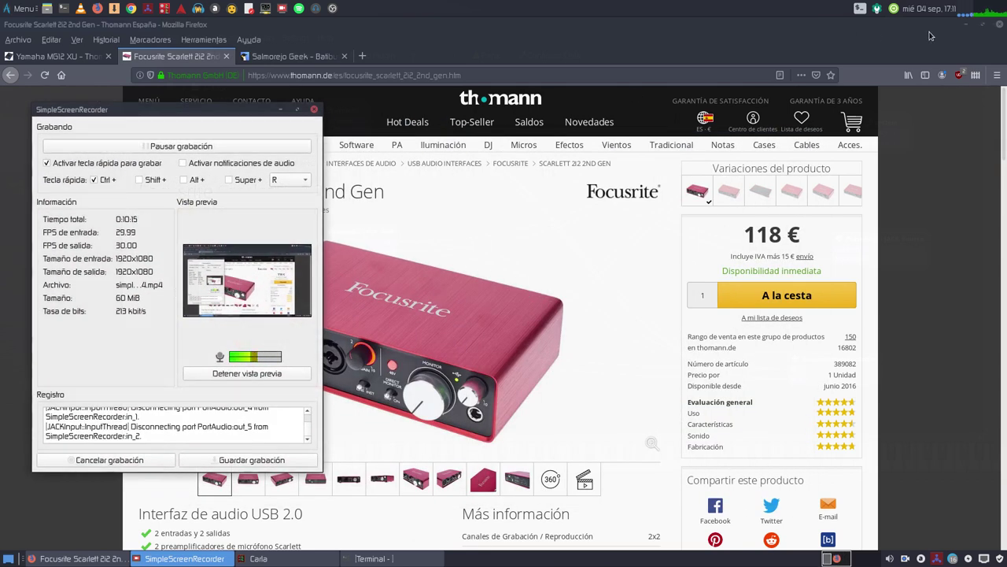
pyautogui.hotkey('alt', 'Tab')
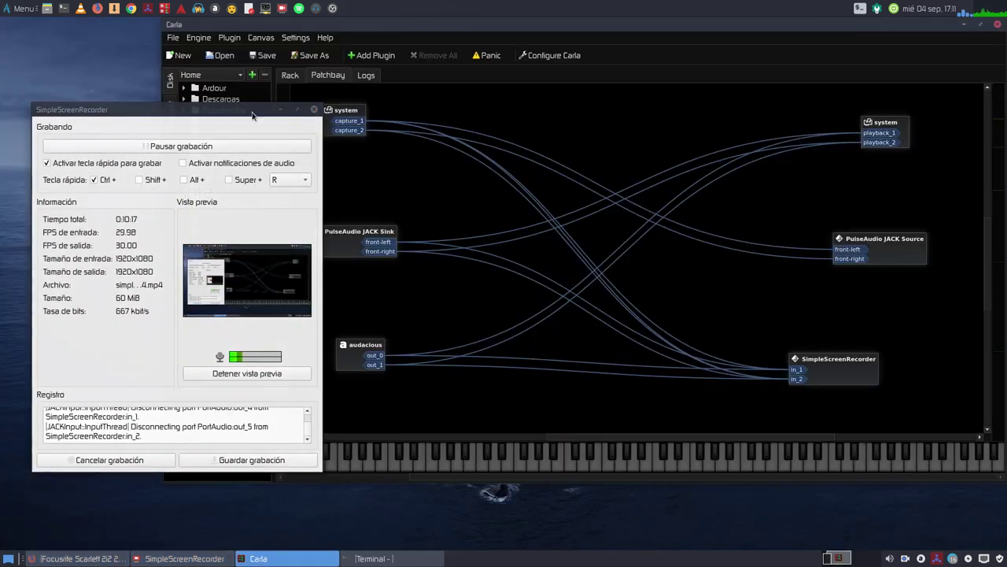
# Move the SimpleScreenRecorder window clear of all the nodes in Carla's patchbay
pyautogui.moveTo(254, 112); pyautogui.dragTo(197, 160)
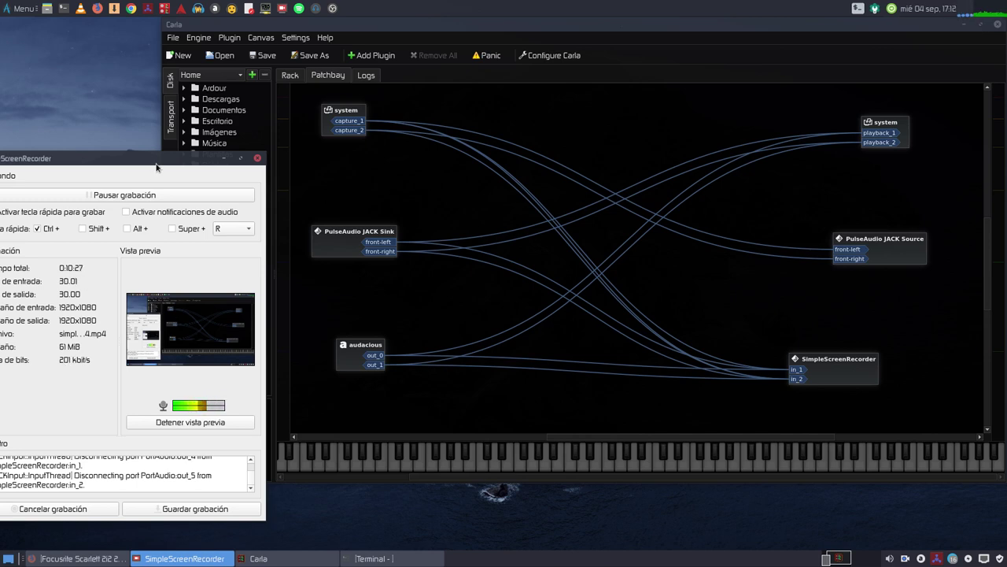
pyautogui.moveTo(156, 163); pyautogui.dragTo(405, 142)
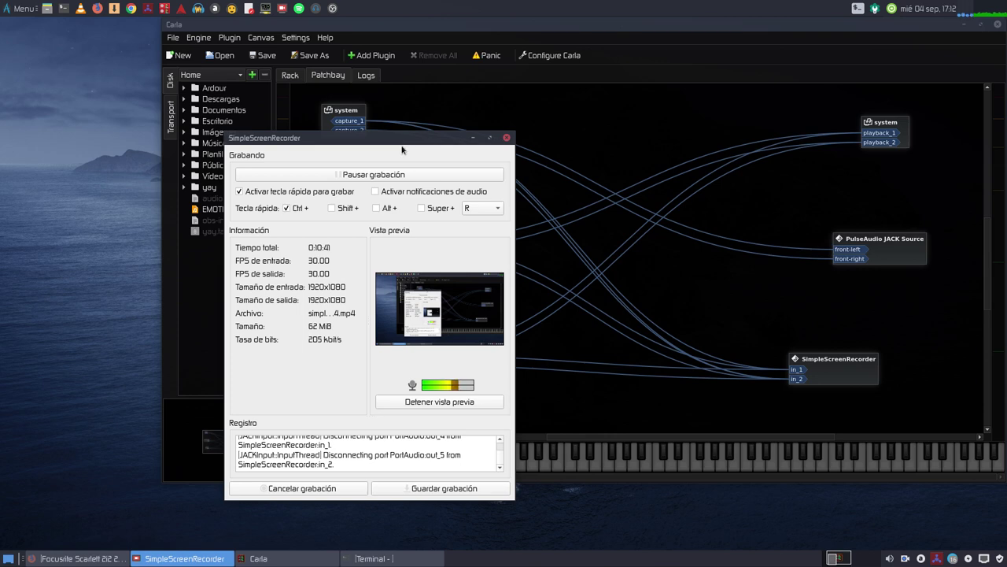
pyautogui.moveTo(405, 146); pyautogui.dragTo(543, 168)
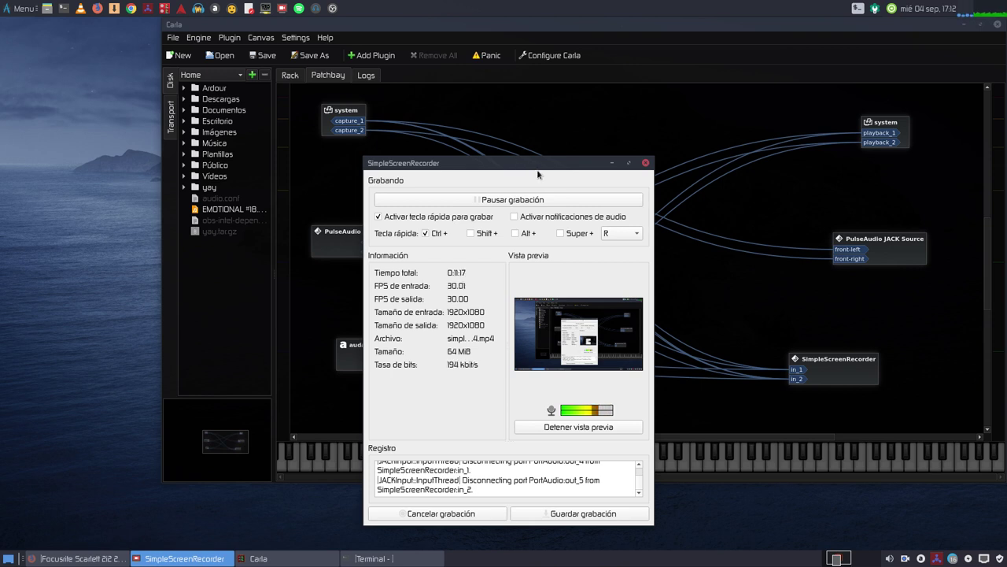
pyautogui.moveTo(538, 171); pyautogui.dragTo(181, 133)
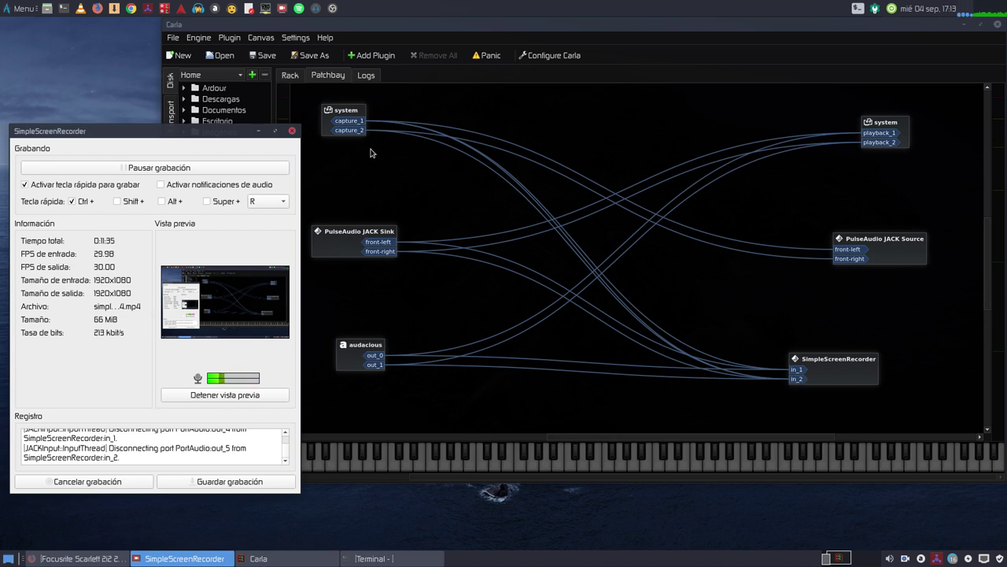
# Disconnect the system capture_1 port from SimpleScreenRecorder's in_2 port and connect the two again
pyautogui.rightClick(358, 125)
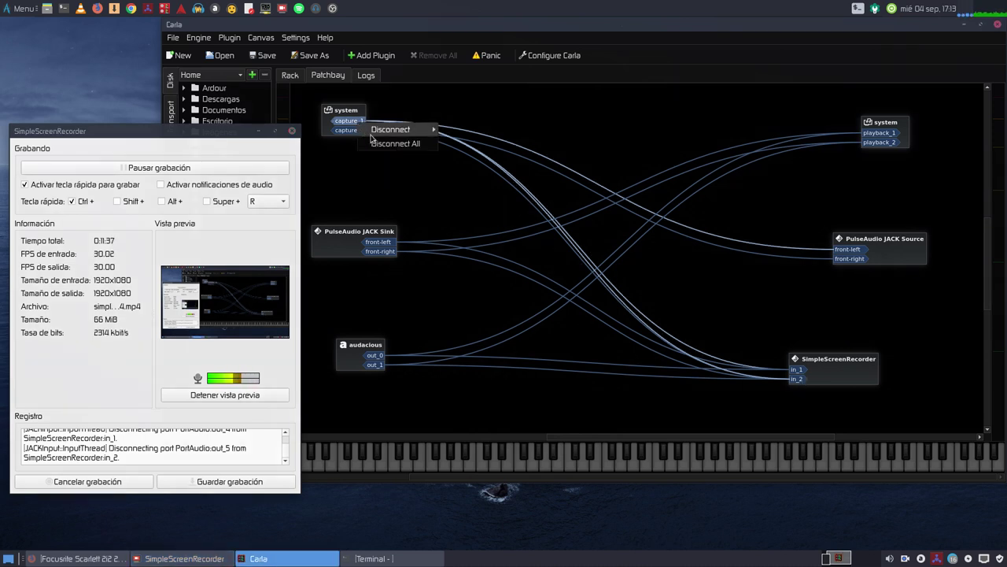
pyautogui.moveTo(393, 129)
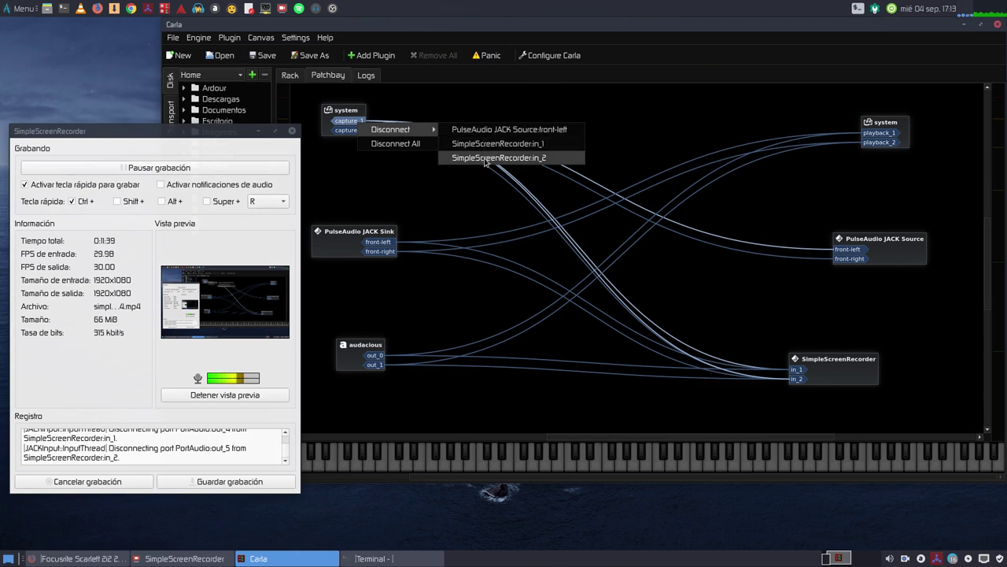
pyautogui.click(510, 158)
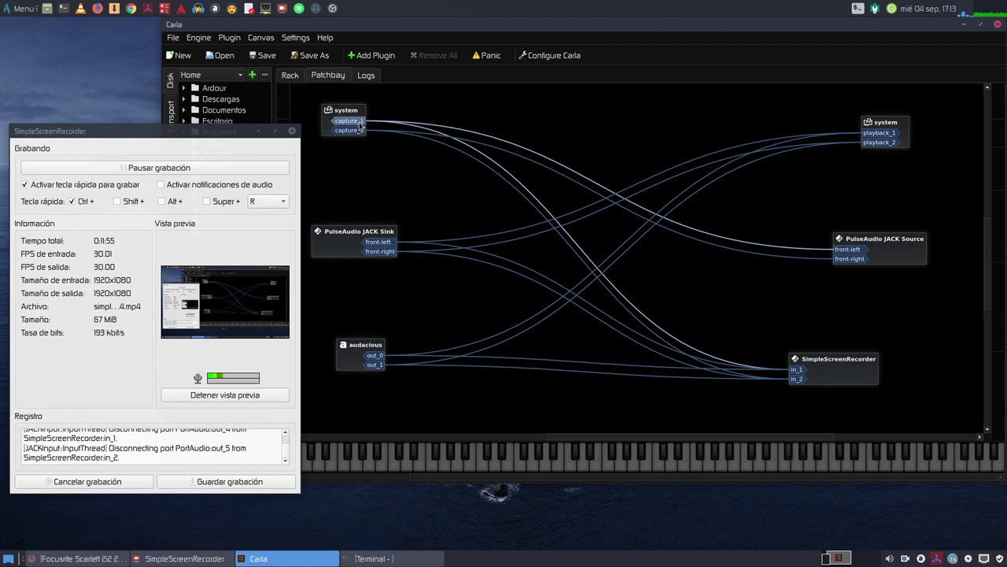
pyautogui.moveTo(362, 123); pyautogui.dragTo(792, 380)
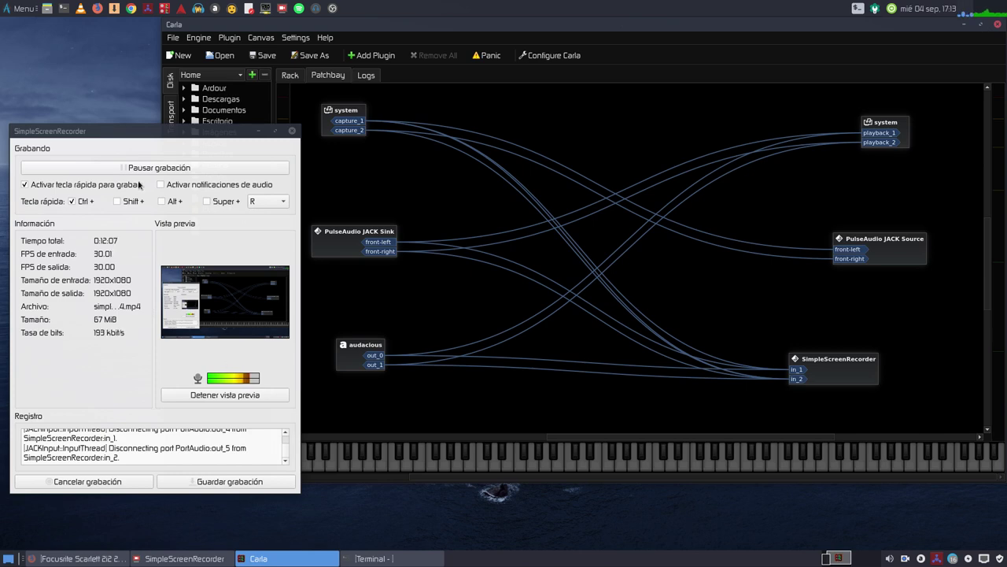
# Turn off always-on-top for SimpleScreenRecorder to view the Focusrite Scarlett 2i2 page in Firefox unobstructed, and minimize the browser
pyautogui.moveTo(149, 135); pyautogui.dragTo(540, 131)
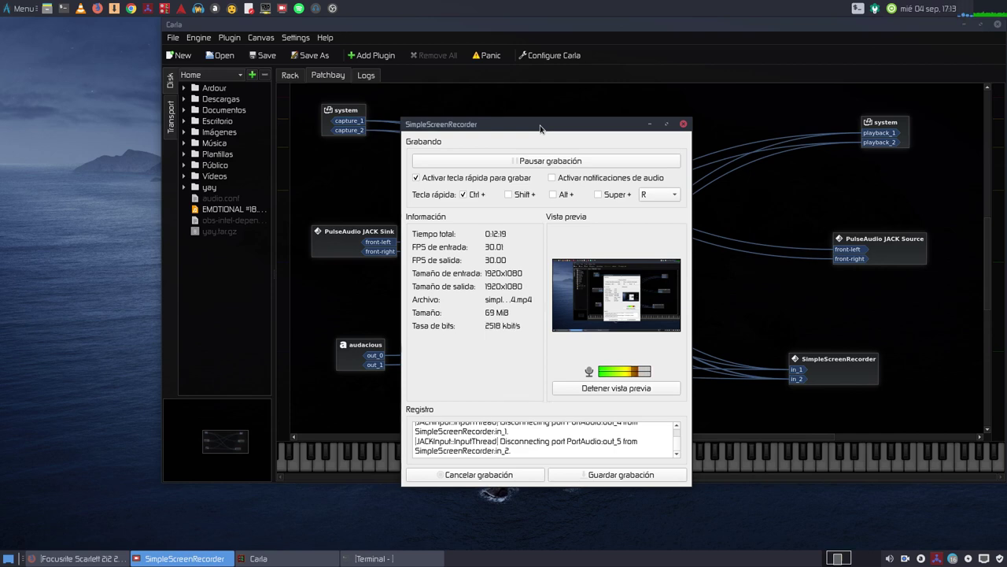
pyautogui.moveTo(507, 122); pyautogui.dragTo(530, 161)
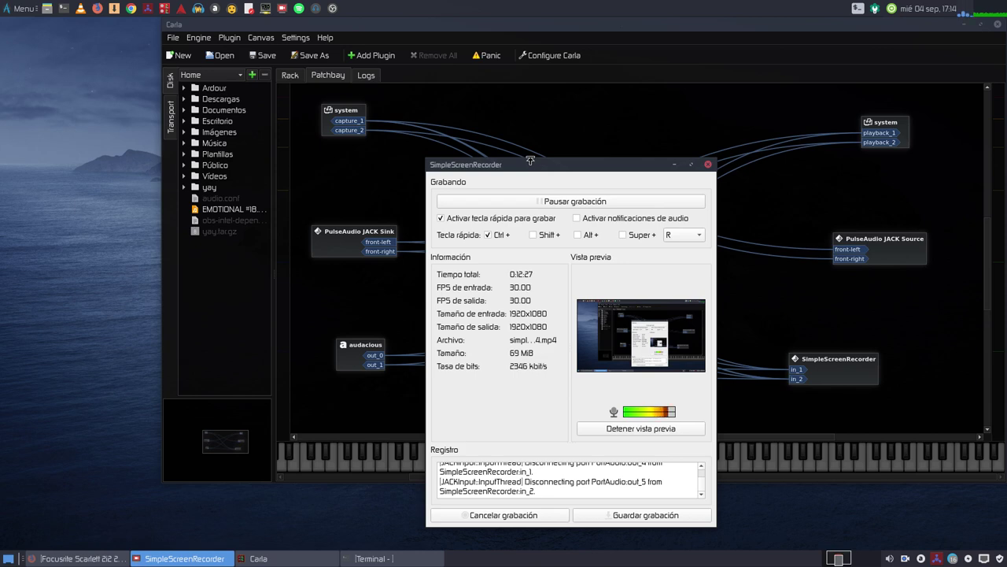
pyautogui.click(44, 558)
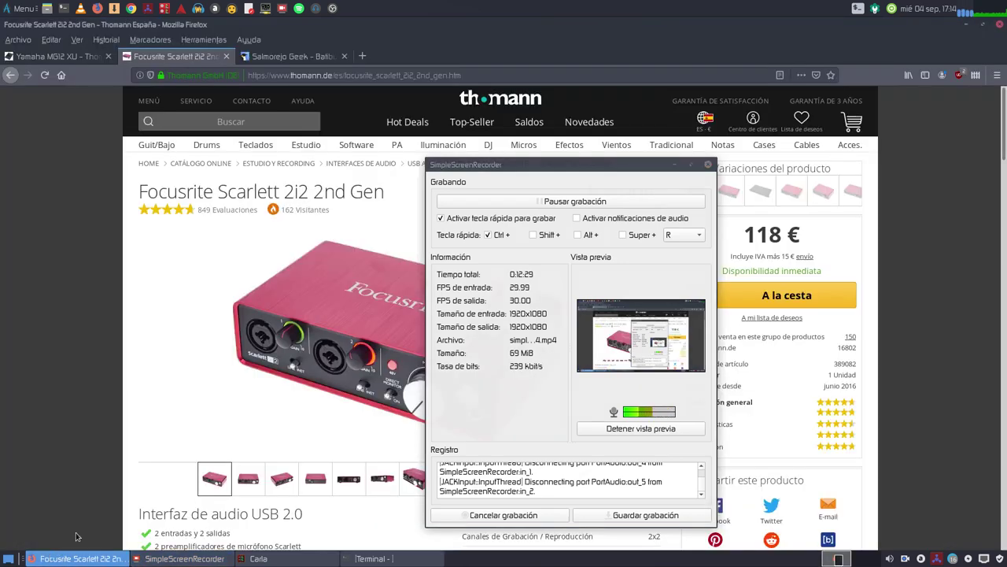
pyautogui.rightClick(593, 166)
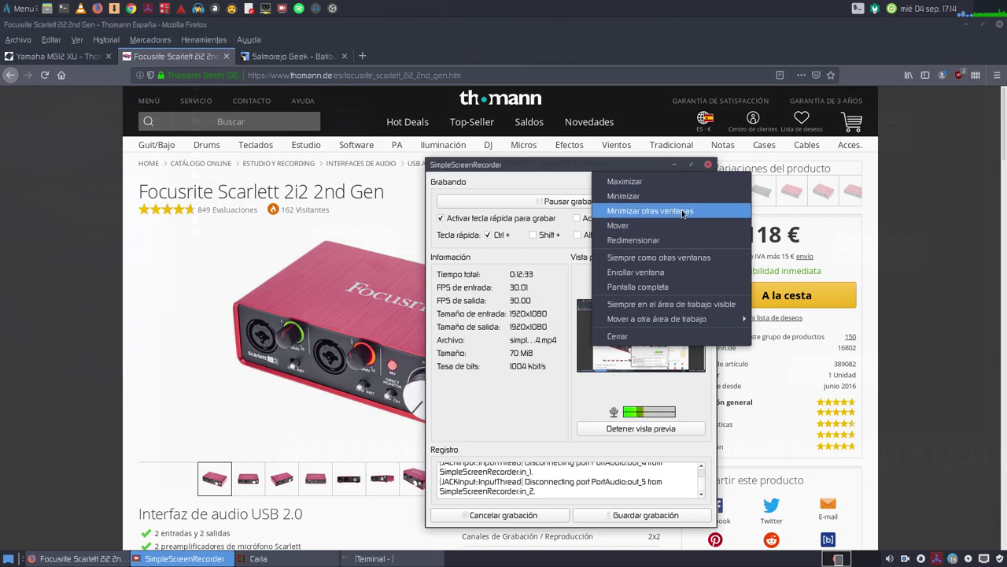
pyautogui.click(671, 259)
pyautogui.click(35, 264)
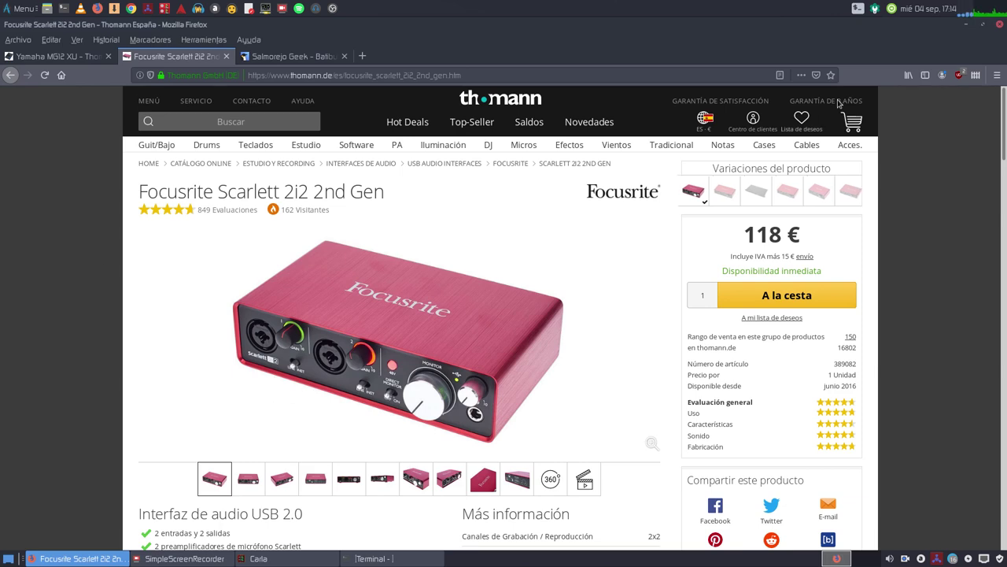
pyautogui.click(966, 25)
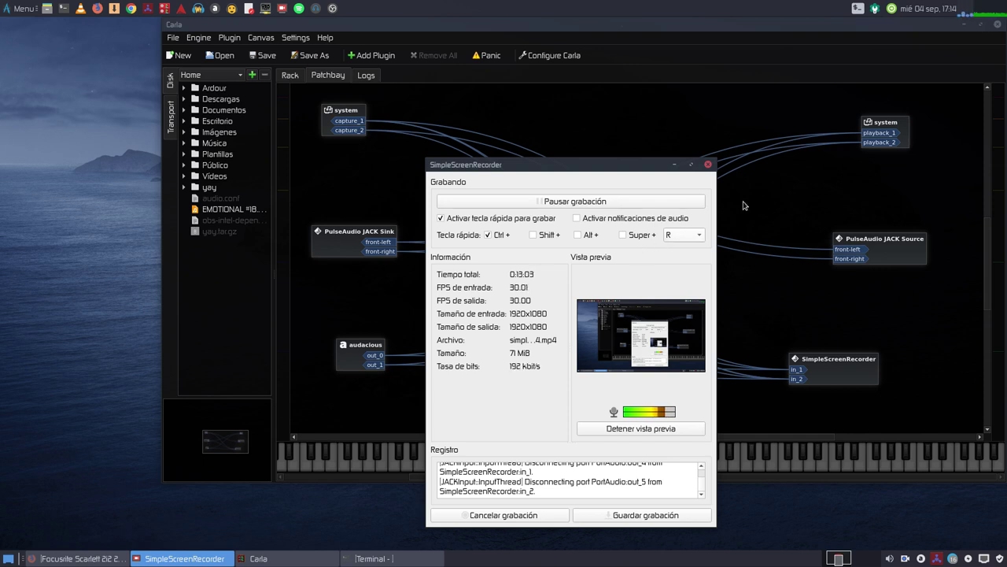
# Minimize Carla and move the SimpleScreenRecorder window toward the middle of the desktop
pyautogui.moveTo(619, 164); pyautogui.dragTo(241, 79)
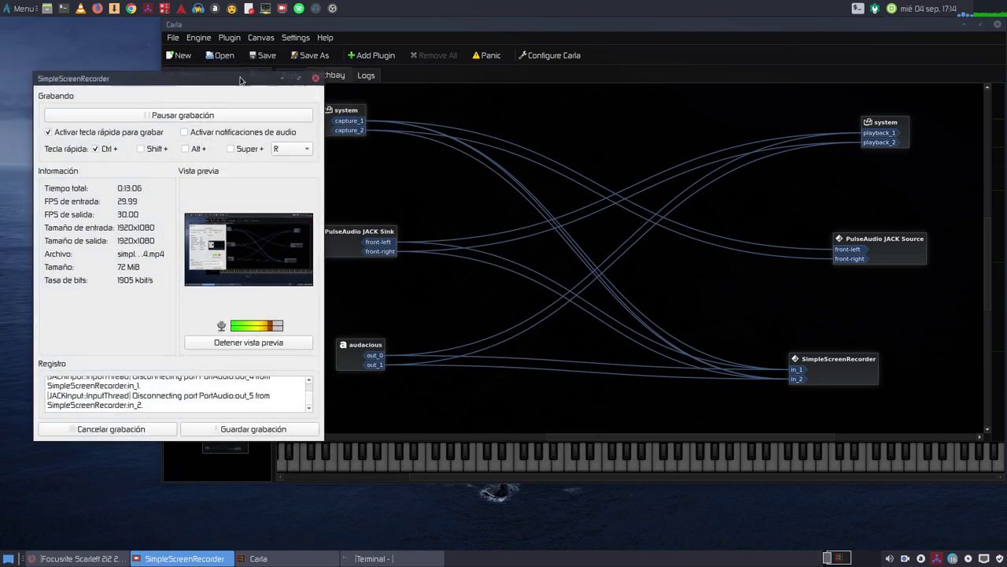
pyautogui.click(489, 31)
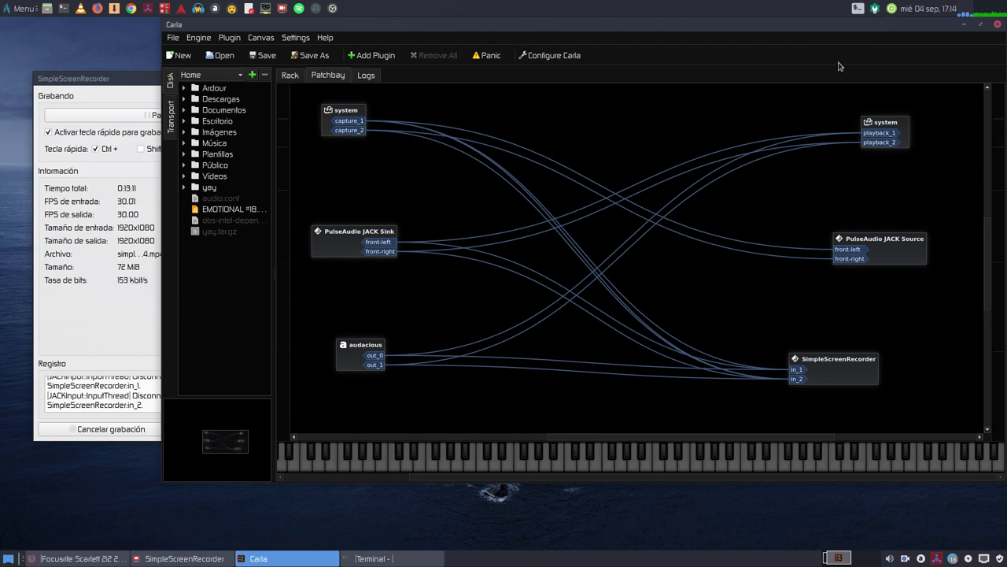
pyautogui.click(964, 24)
pyautogui.moveTo(245, 78); pyautogui.dragTo(512, 93)
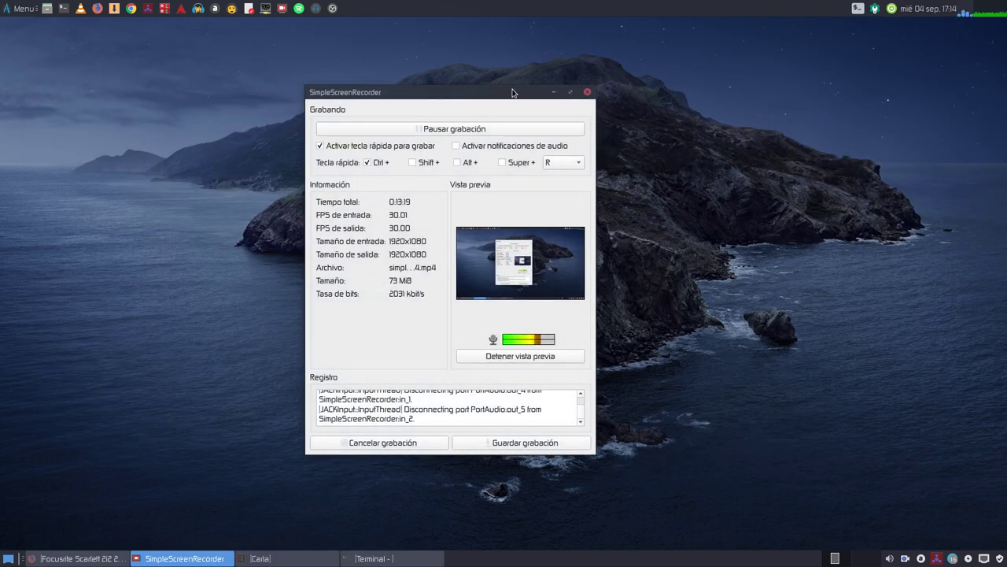